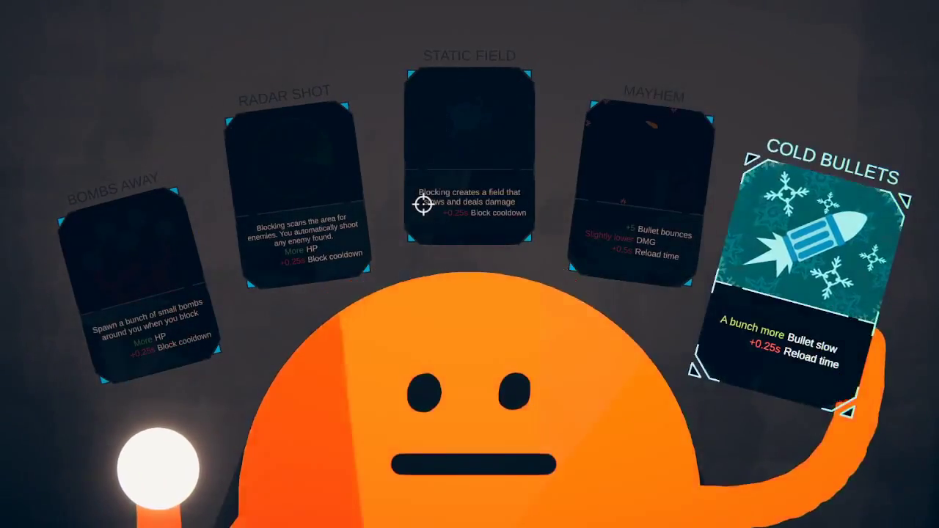
{"action": "key", "text": "a"}
Move the card highlight left to Static Field and select it for orange
{"action": "key", "text": "space"}
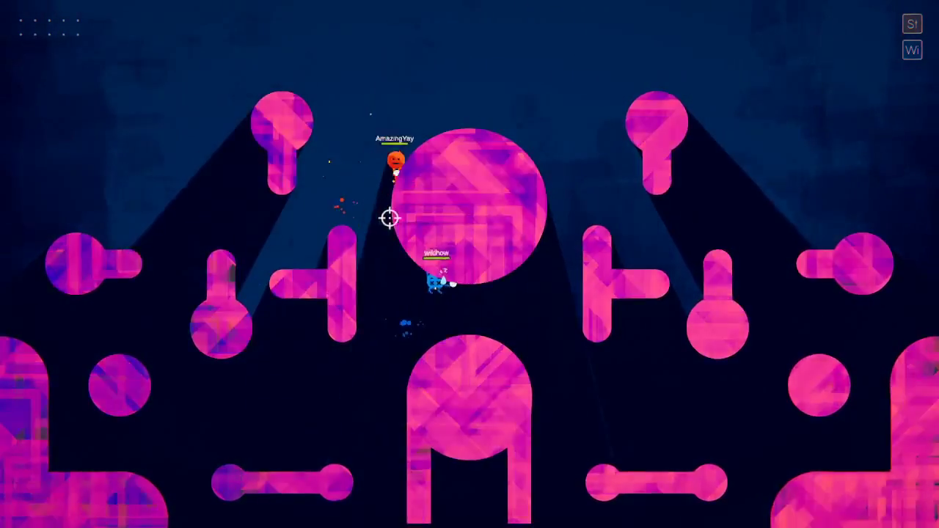
Jump the blue player up-left, then move it right along the platform
{"action": "key", "text": "space"}
{"action": "key", "text": "a"}
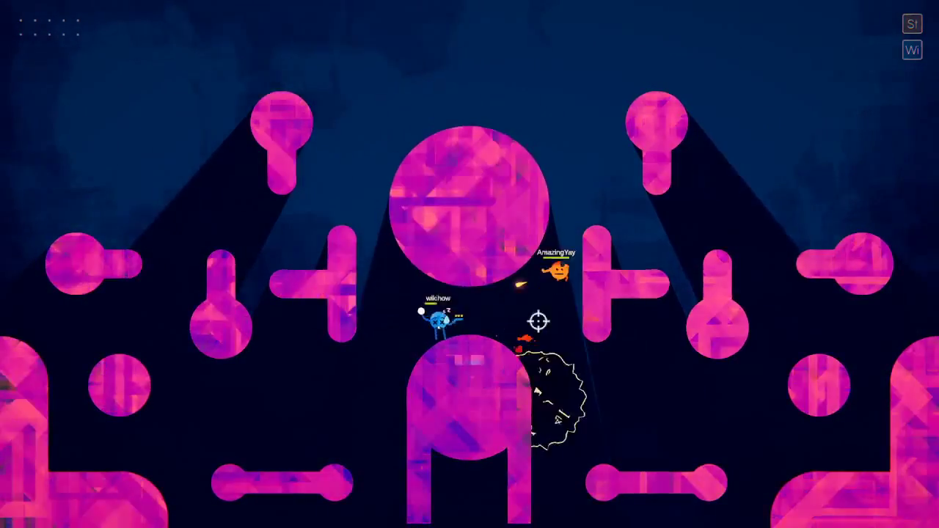
{"action": "key", "text": "d"}
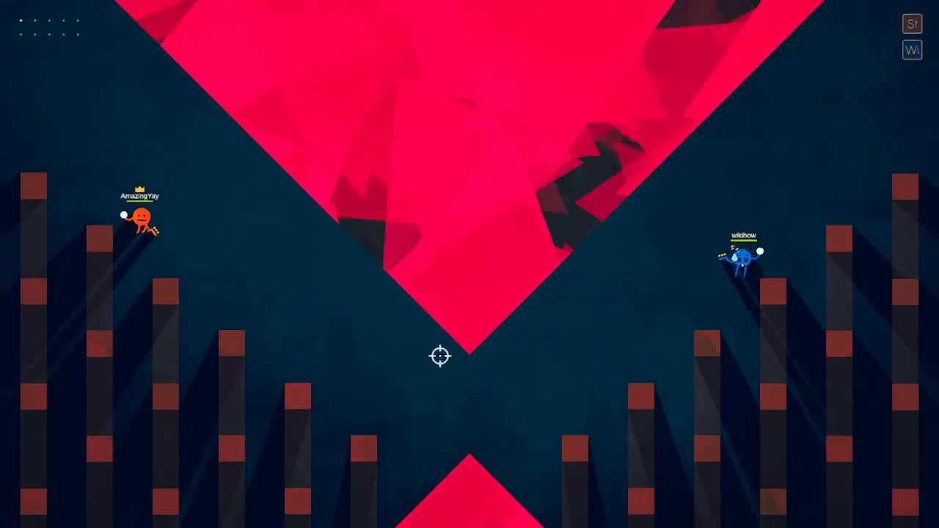
Trade bullets and an explosive shot to win the round, then take Quick Shot for blue
{"action": "left_click", "coordinate": [317, 324]}
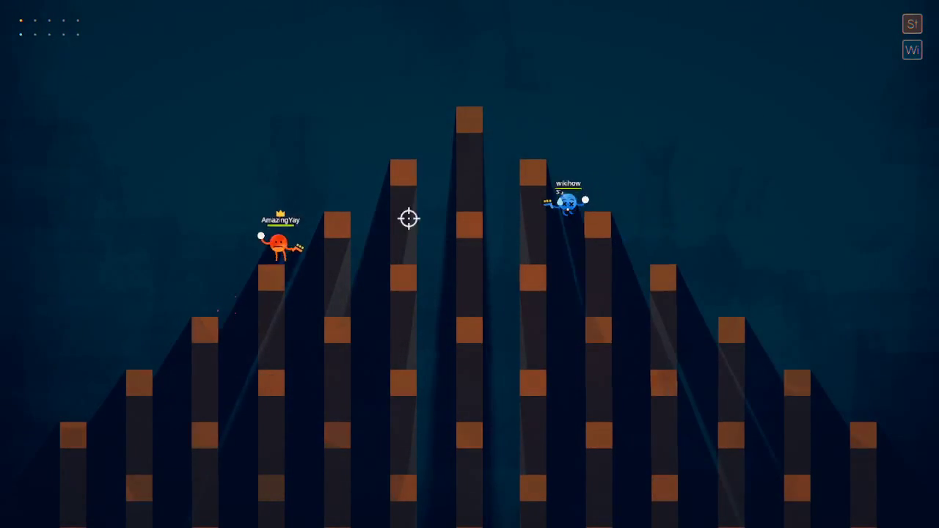
{"action": "left_click", "coordinate": [460, 146]}
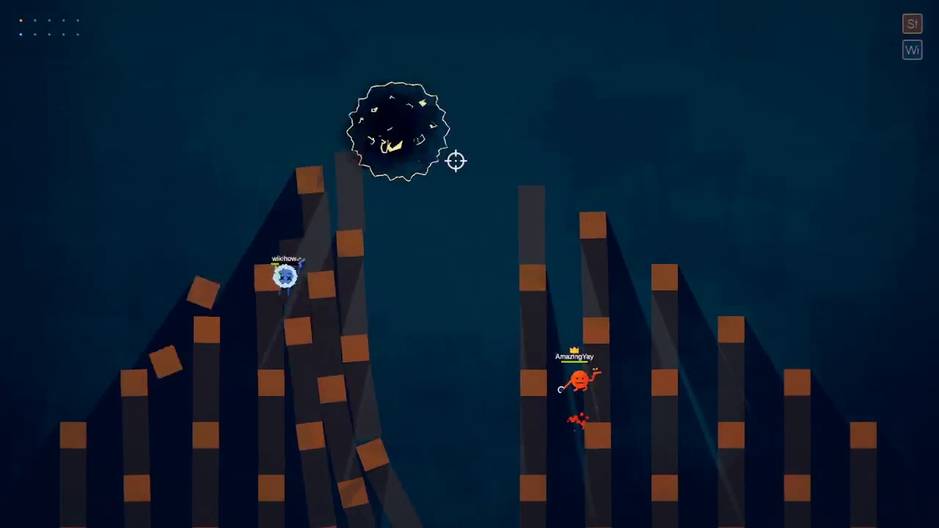
{"action": "left_click", "coordinate": [668, 370]}
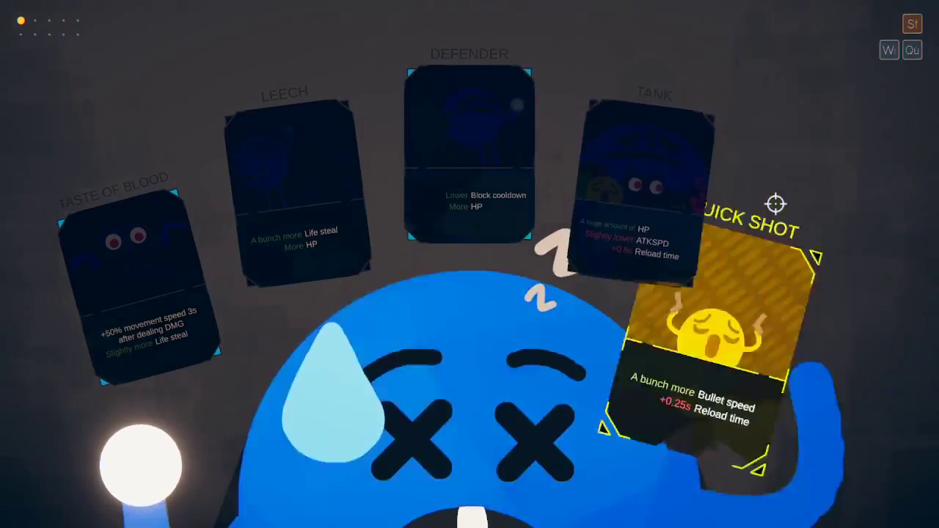
{"action": "left_click", "coordinate": [773, 204]}
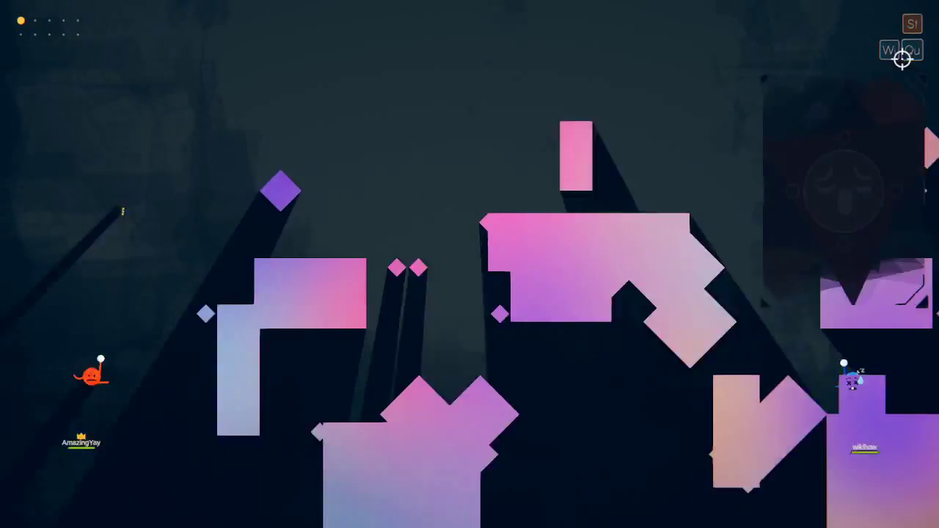
Jump blue onto the inner platform, shield it, and climb to the centre platform
{"action": "key", "text": "a"}
{"action": "key", "text": "space"}
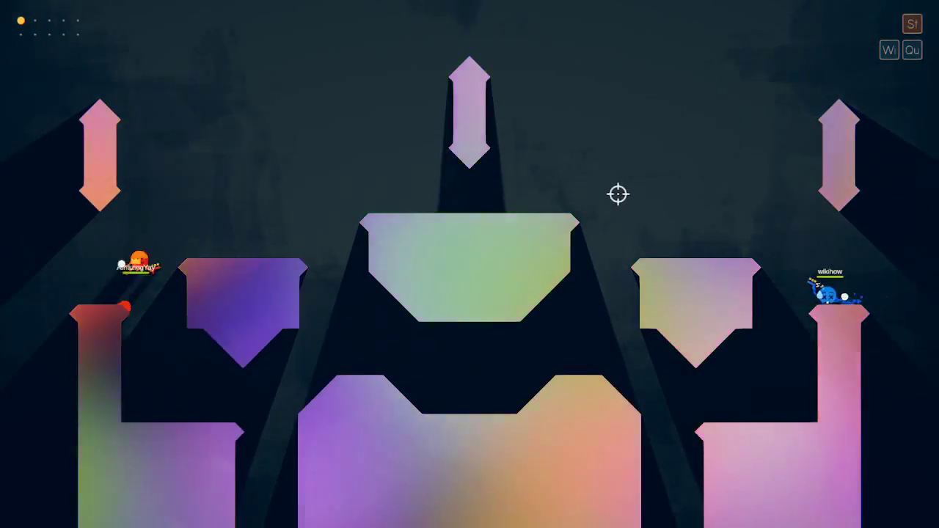
{"action": "right_click", "coordinate": [931, 233]}
{"action": "key", "text": "a"}
{"action": "key", "text": "space"}
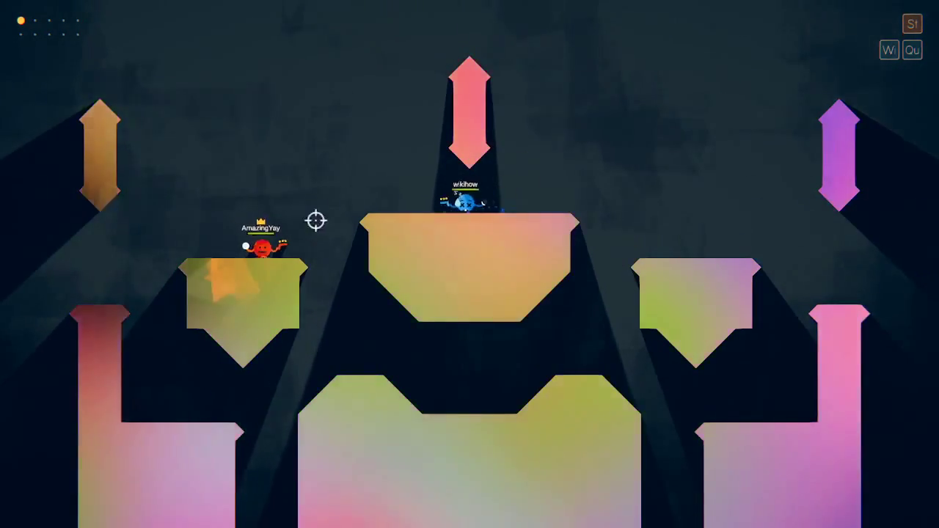
{"action": "key", "text": "space"}
Drop blue to the lower centre, shoot toward orange, and move left
{"action": "key", "text": "a"}
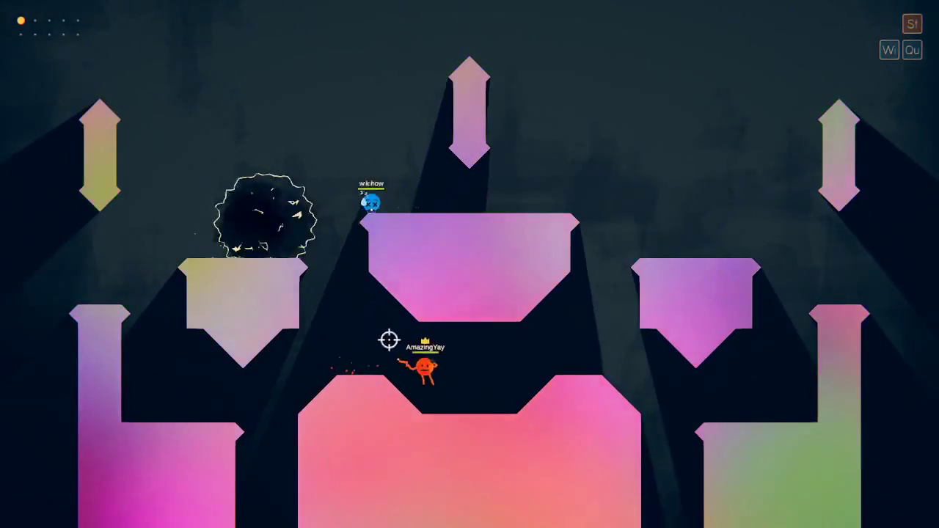
{"action": "key", "text": "d"}
{"action": "key", "text": "d"}
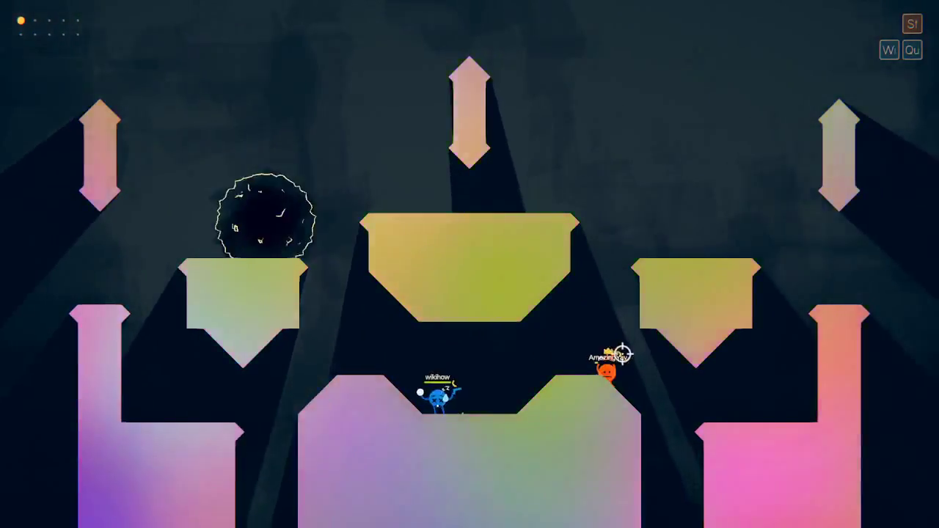
{"action": "left_click", "coordinate": [645, 323]}
{"action": "key", "text": "a"}
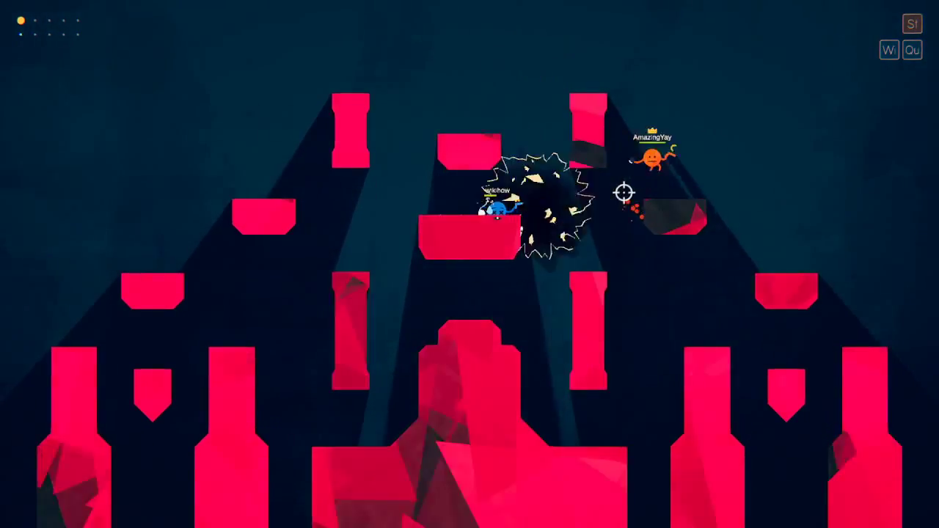
Drop orange to the lower-right platform, then jump up-left and off the pillar
{"action": "key", "text": "d"}
{"action": "key", "text": "space"}
{"action": "key", "text": "a"}
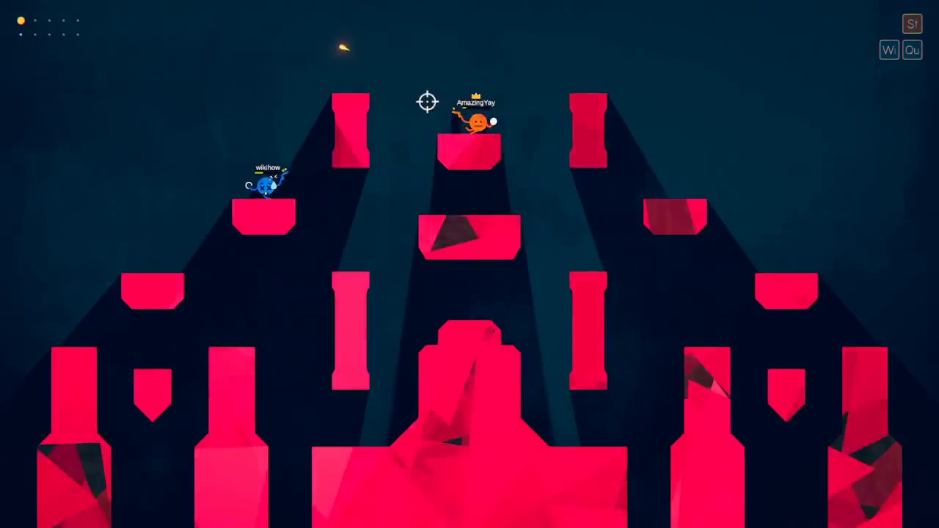
{"action": "key", "text": "space"}
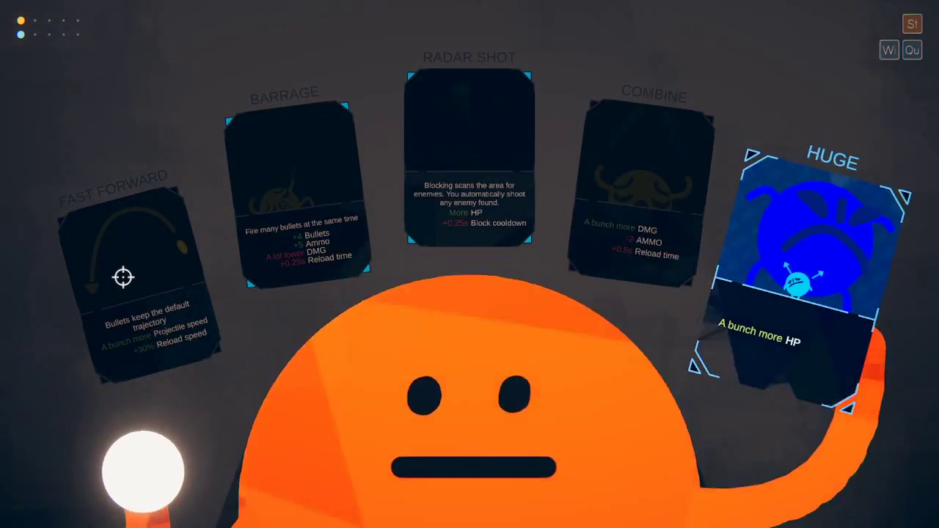
Browse from Huge to Combine and back, then select Huge for orange
{"action": "key", "text": "a"}
{"action": "key", "text": "a"}
{"action": "key", "text": "a"}
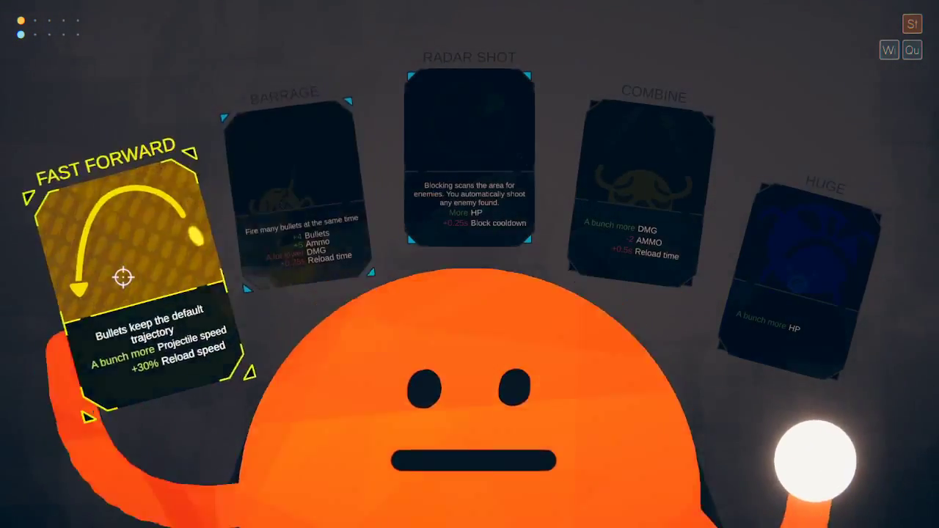
{"action": "key", "text": "d"}
{"action": "key", "text": "d"}
{"action": "key", "text": "d"}
{"action": "key", "text": "space"}
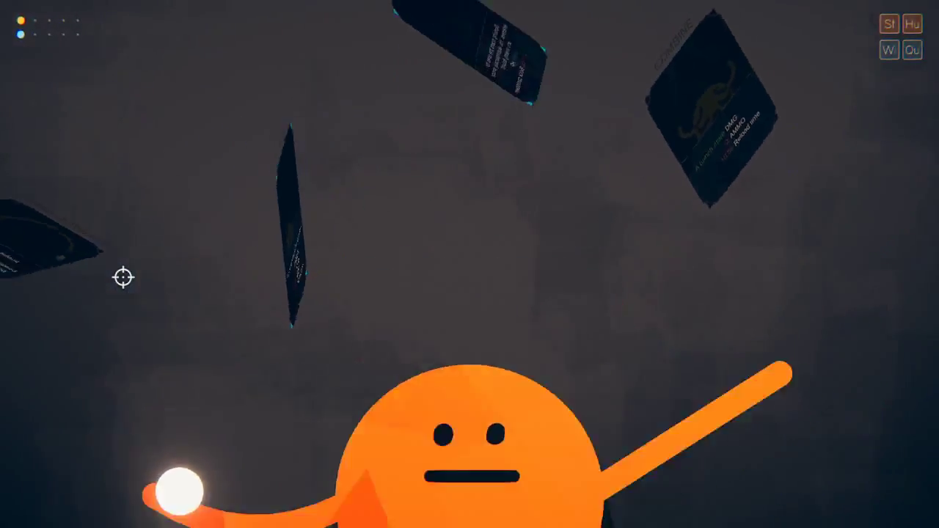
Jump orange off the left platform, over the saw, onto the right platform
{"action": "key", "text": "d"}
{"action": "key", "text": "space"}
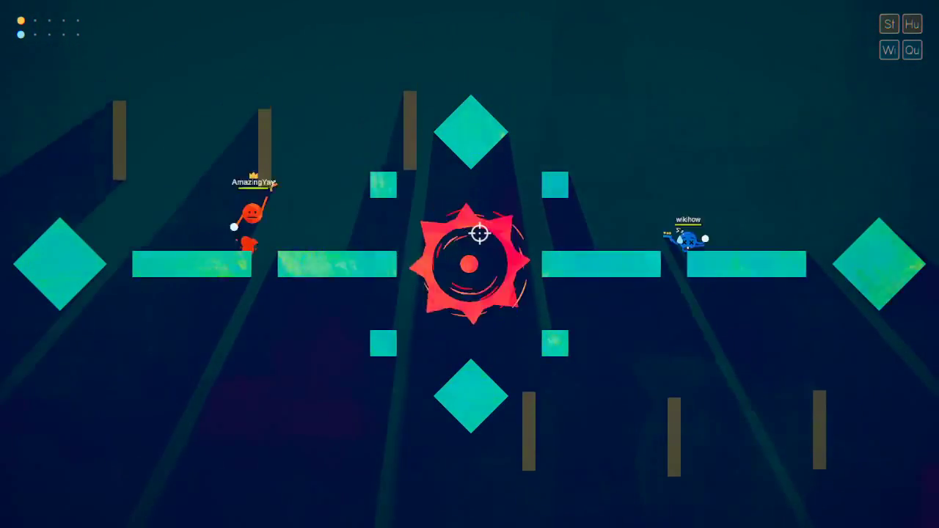
{"action": "key", "text": "d"}
{"action": "key", "text": "space"}
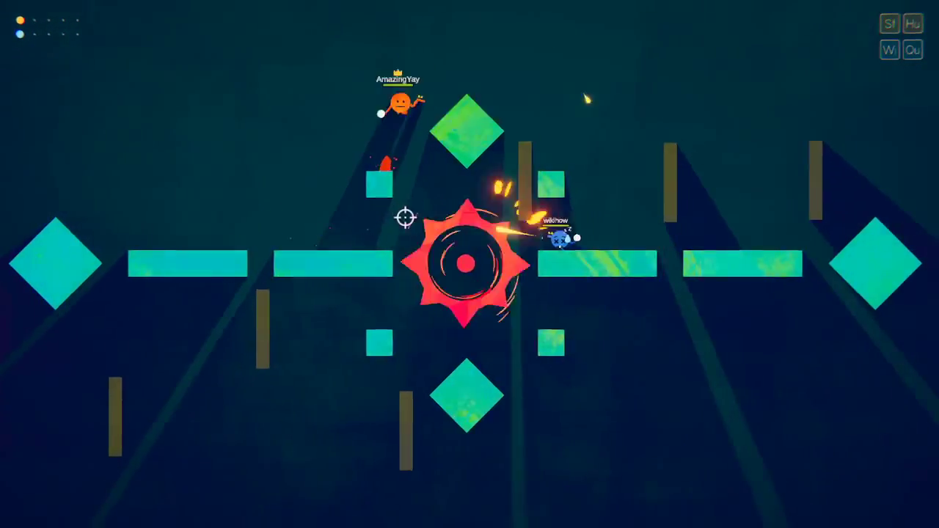
{"action": "key", "text": "space"}
{"action": "key", "text": "d"}
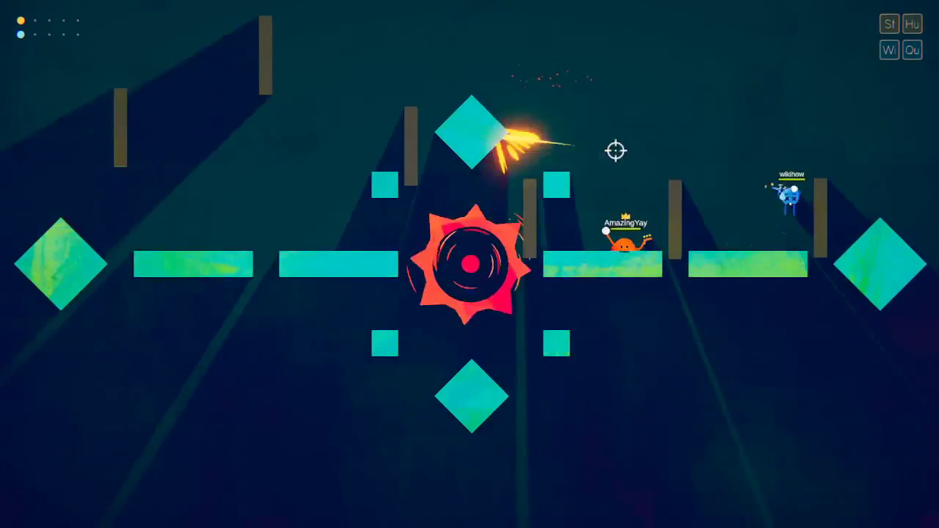
{"action": "key", "text": "d"}
Jump orange to the right edge and off its platform, then take Burst for blue
{"action": "key", "text": "space"}
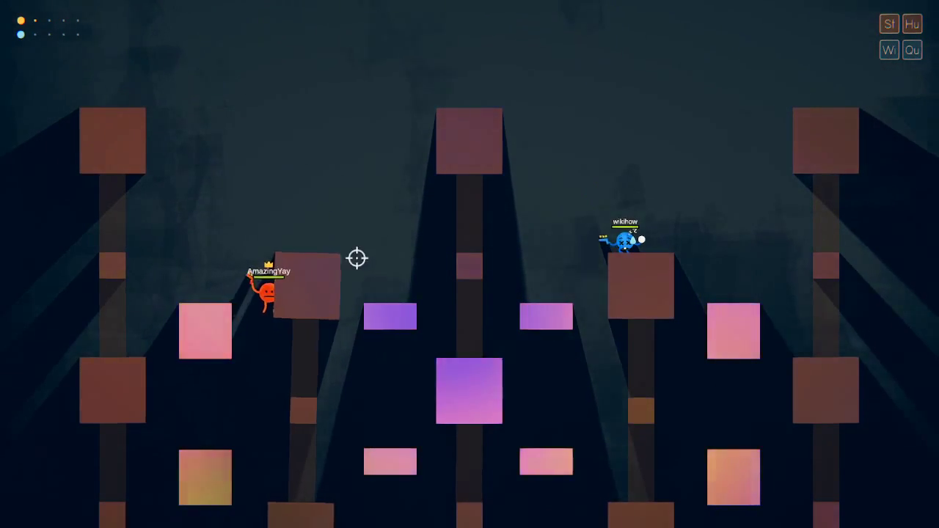
{"action": "key", "text": "space"}
{"action": "key", "text": "d"}
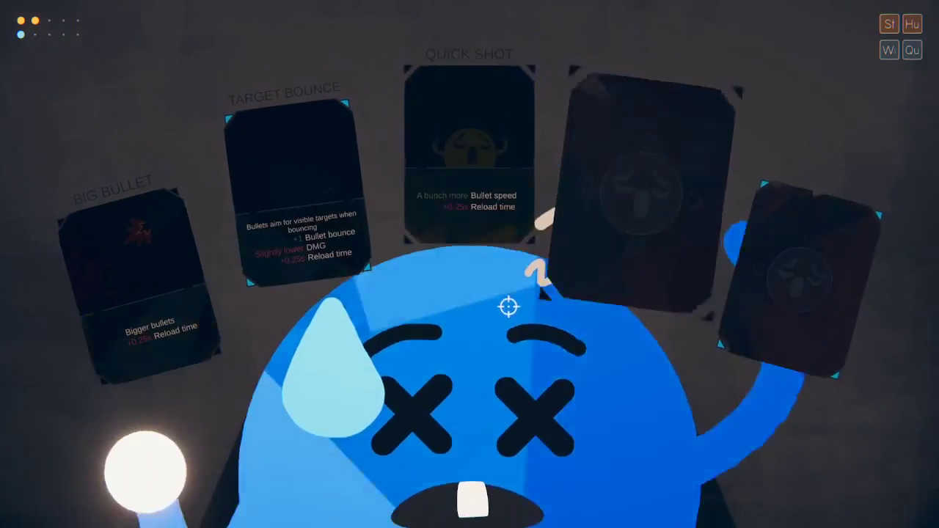
{"action": "key", "text": "space"}
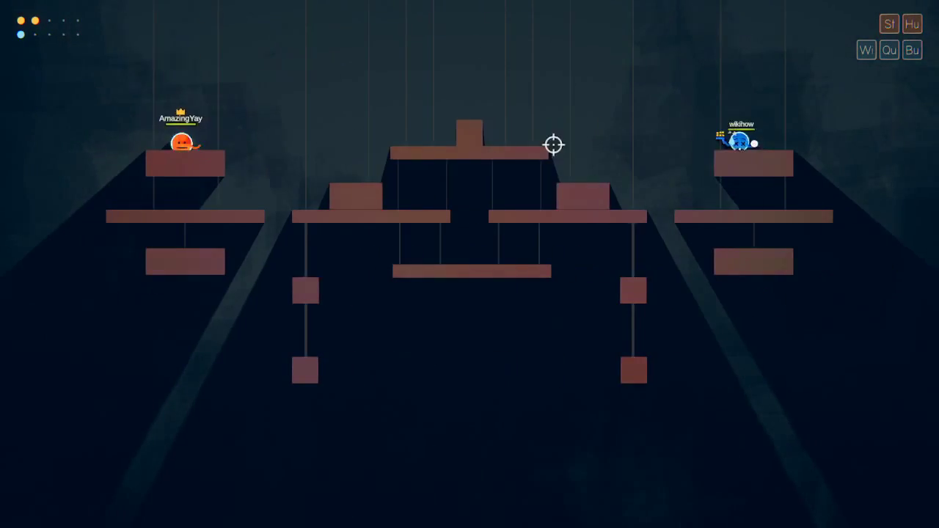
Fire a burst at blue and jump orange up-right off the platform
{"action": "left_click", "coordinate": [277, 135]}
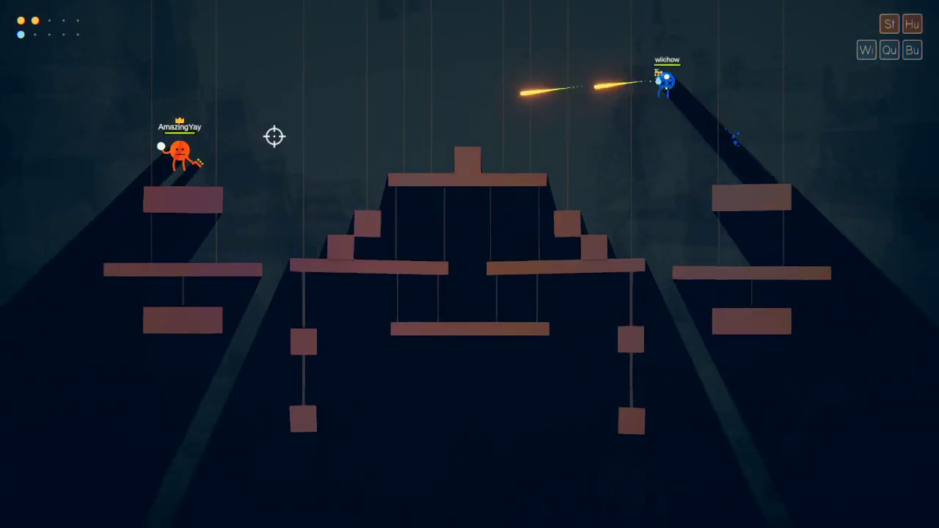
{"action": "key", "text": "space"}
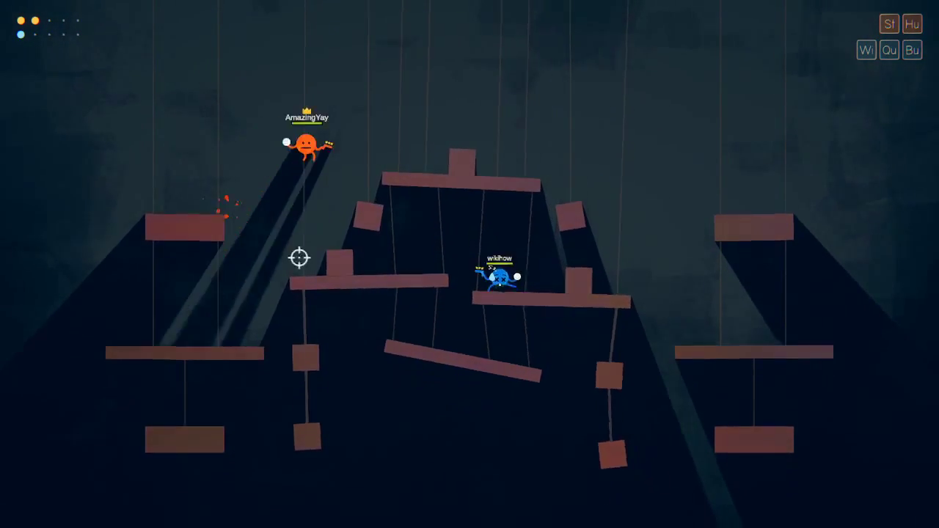
{"action": "key", "text": "space"}
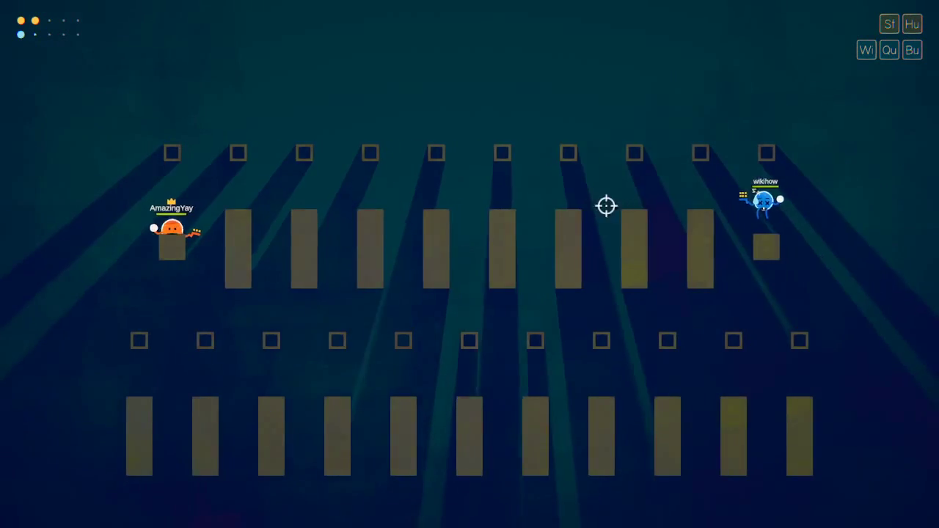
{"action": "key", "text": "space"}
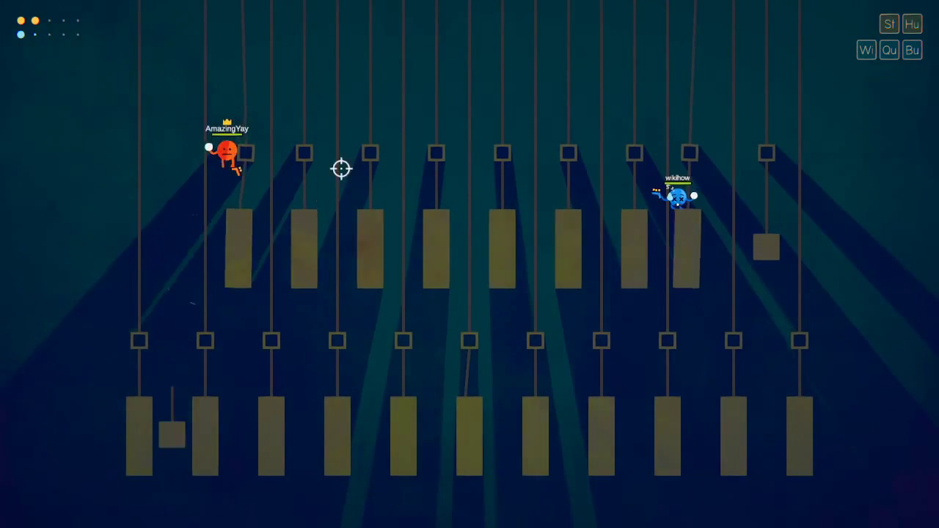
Shoot apart the hanging squares, move right, and shoot blue mid-jump
{"action": "key", "text": "space"}
{"action": "left_click", "coordinate": [345, 161]}
{"action": "key", "text": "d"}
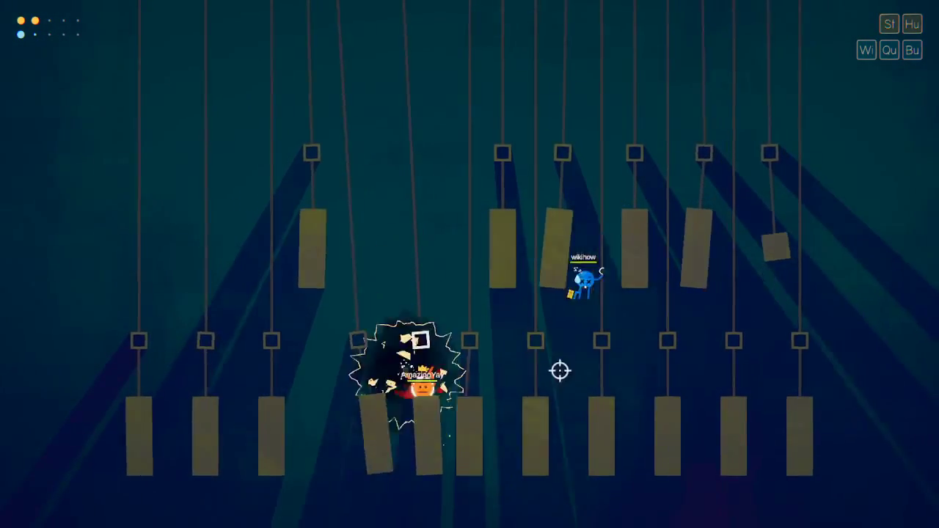
{"action": "key", "text": "space"}
{"action": "left_click", "coordinate": [532, 346]}
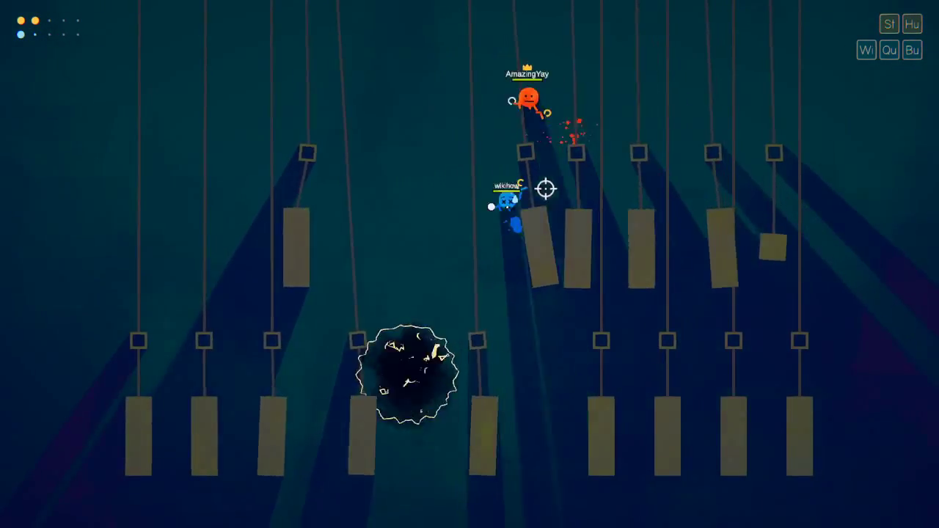
Jump across the blocks above blue, shield and fire, then take Frost Slam
{"action": "key", "text": "space"}
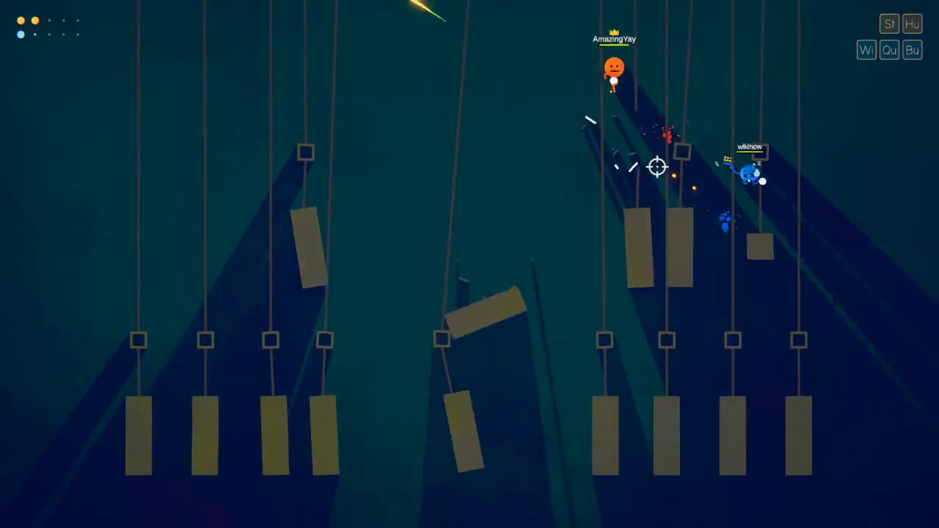
{"action": "key", "text": "d"}
{"action": "key", "text": "space"}
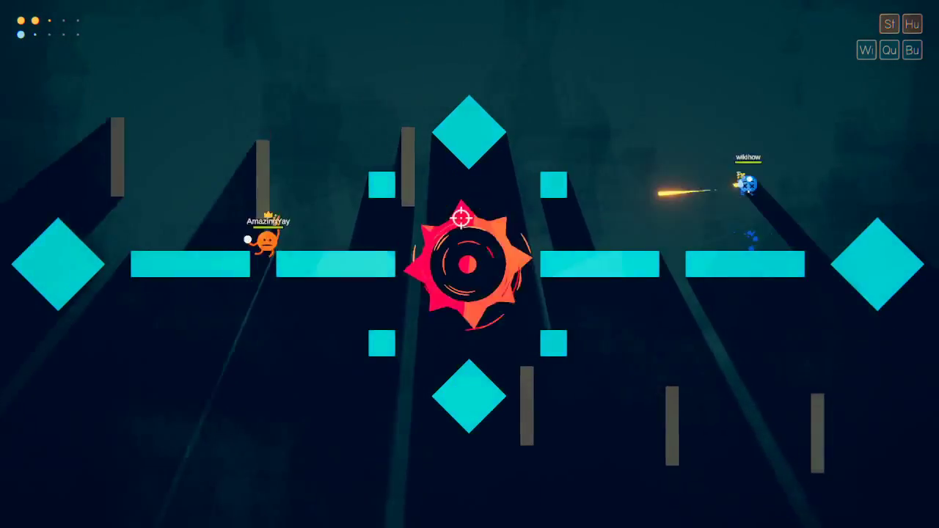
{"action": "key", "text": "space"}
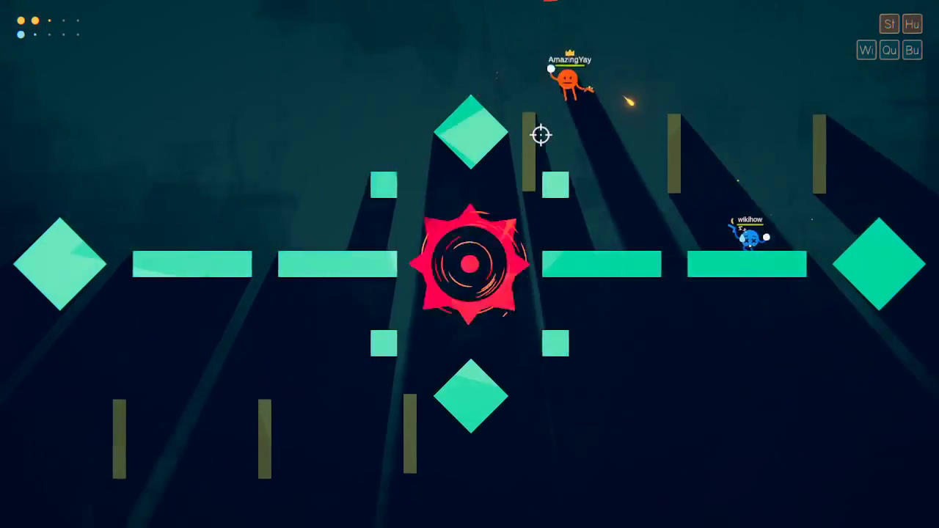
{"action": "right_click", "coordinate": [587, 158]}
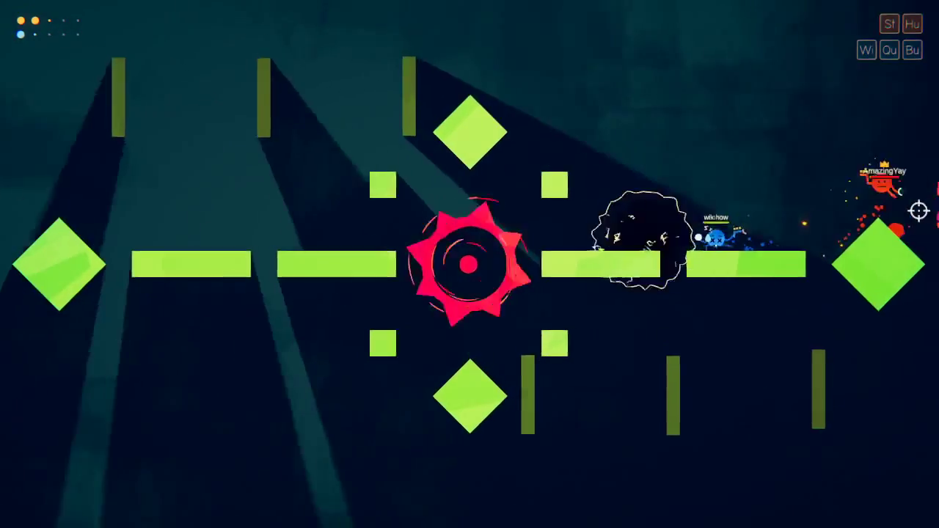
{"action": "left_click", "coordinate": [928, 143]}
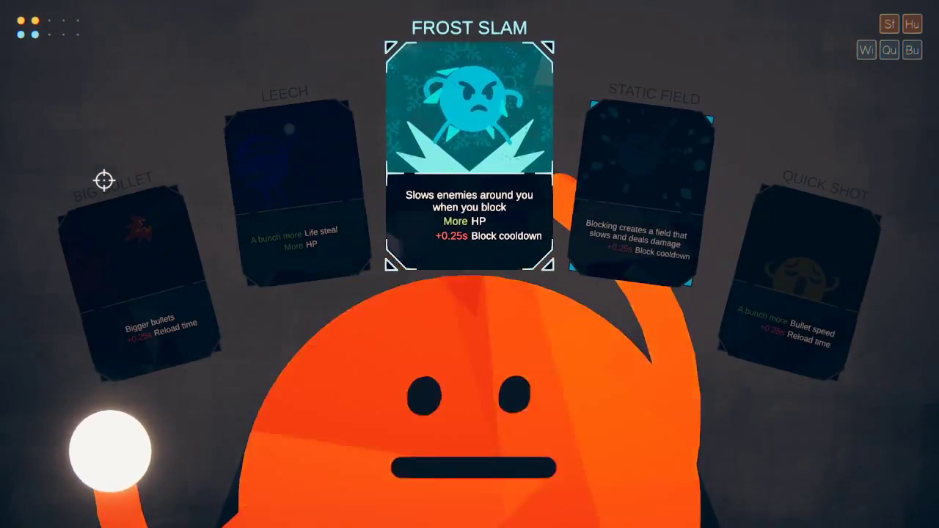
{"action": "key", "text": "space"}
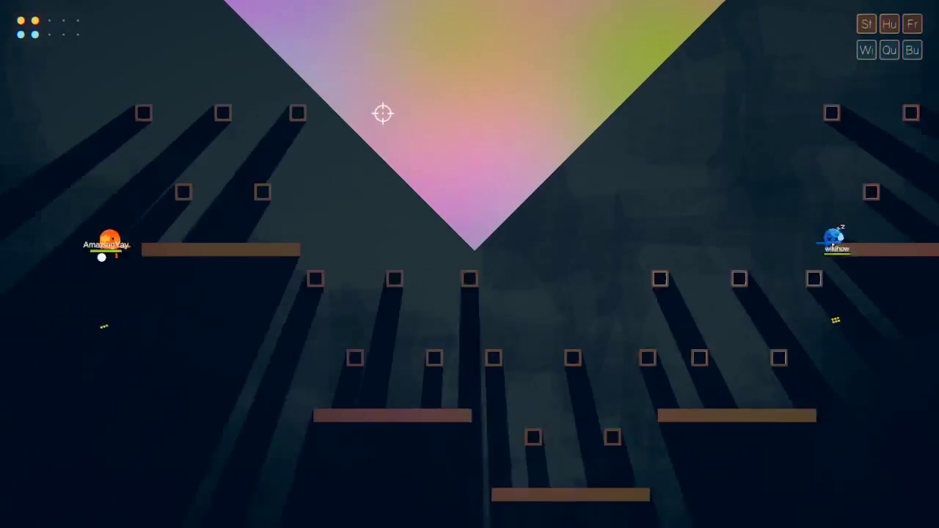
Move orange right across the arena, firing at blue across the gap
{"action": "key", "text": "d"}
{"action": "key", "text": "space"}
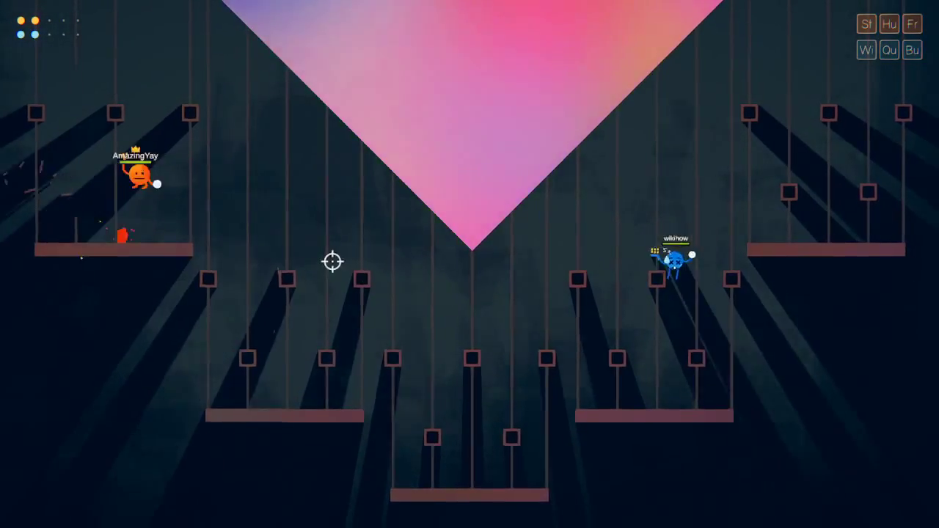
{"action": "left_click", "coordinate": [265, 244]}
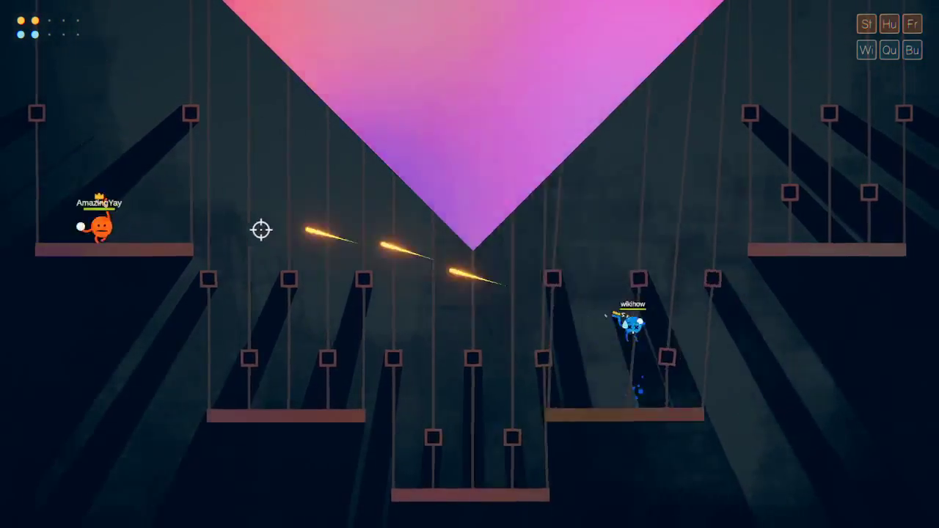
{"action": "key", "text": "d"}
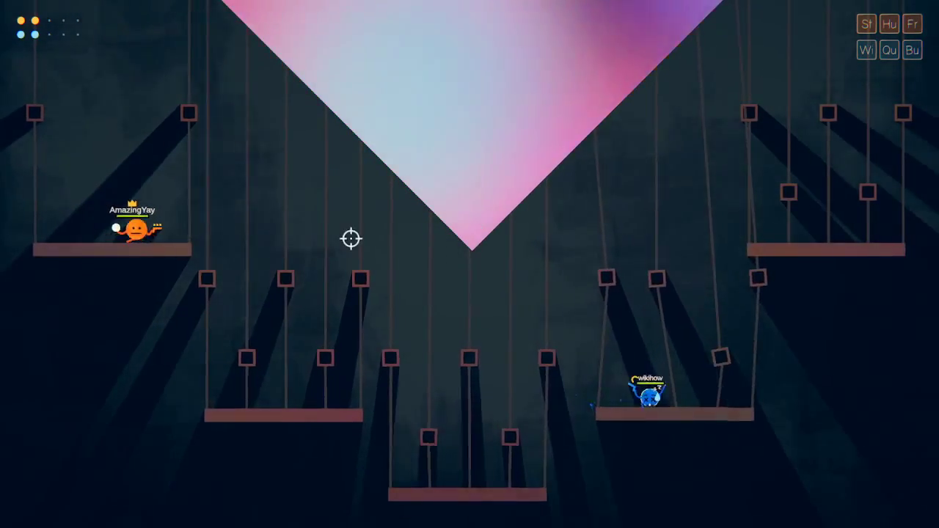
{"action": "left_click", "coordinate": [279, 246]}
Fire bursts at blue from the upper-left platform, then drop to the lower-left platform
{"action": "key", "text": "a"}
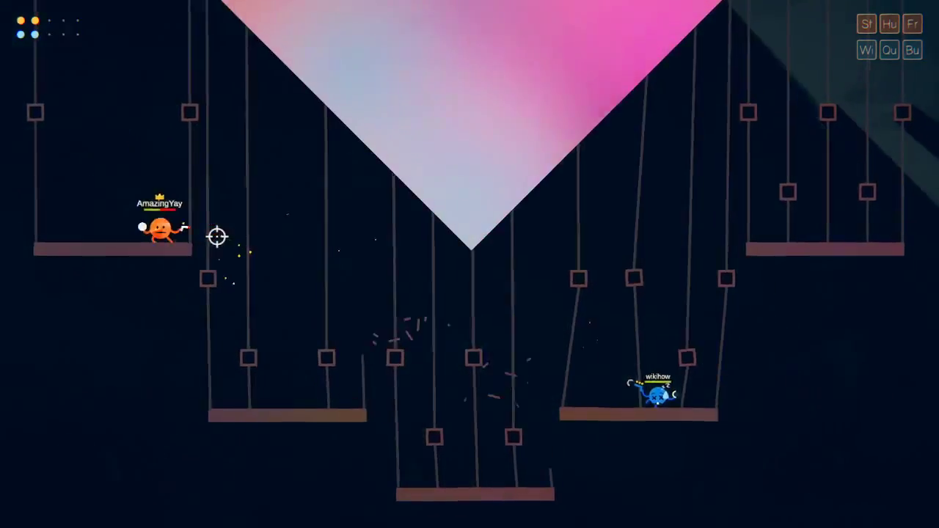
{"action": "left_click", "coordinate": [212, 235]}
{"action": "key", "text": "d"}
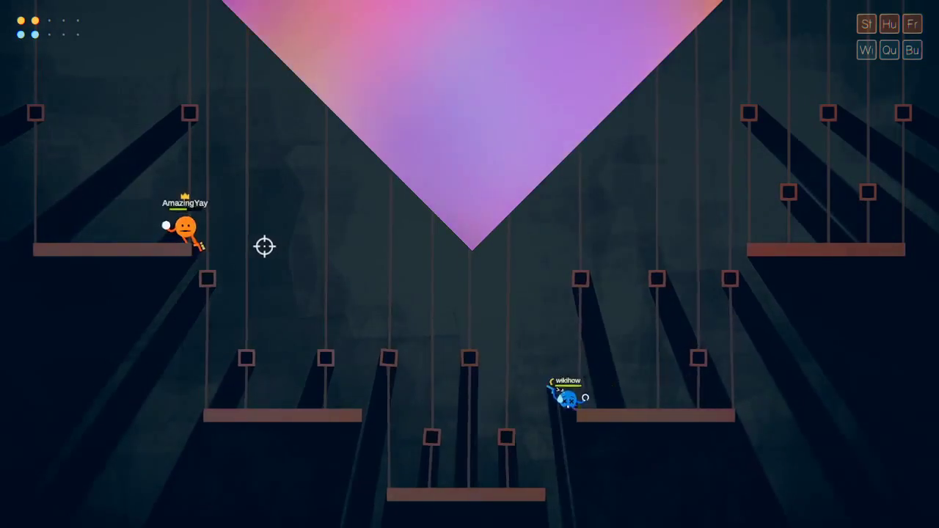
{"action": "key", "text": "space"}
{"action": "key", "text": "a"}
{"action": "left_click", "coordinate": [208, 151]}
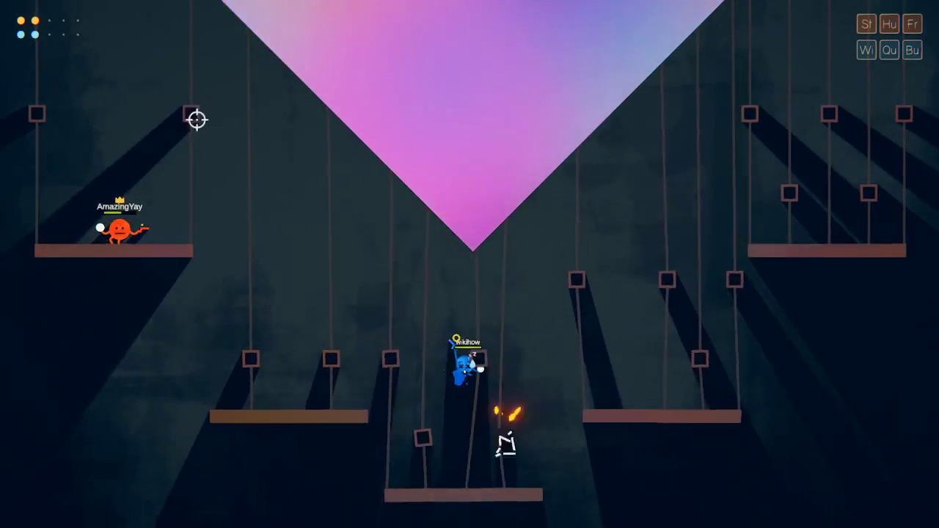
{"action": "left_click", "coordinate": [188, 120]}
{"action": "key", "text": "d"}
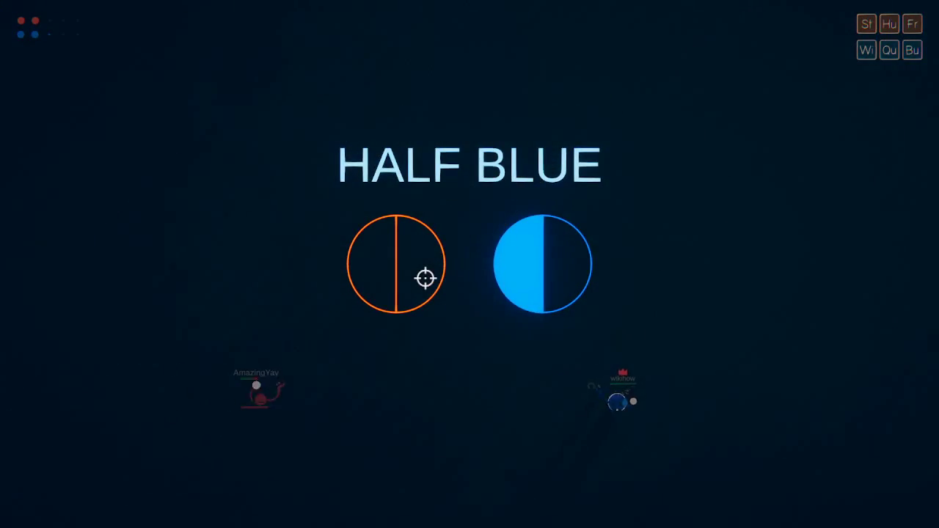
Advance over the centre pillar to the right pillar, firing tracers at blue
{"action": "key", "text": "d"}
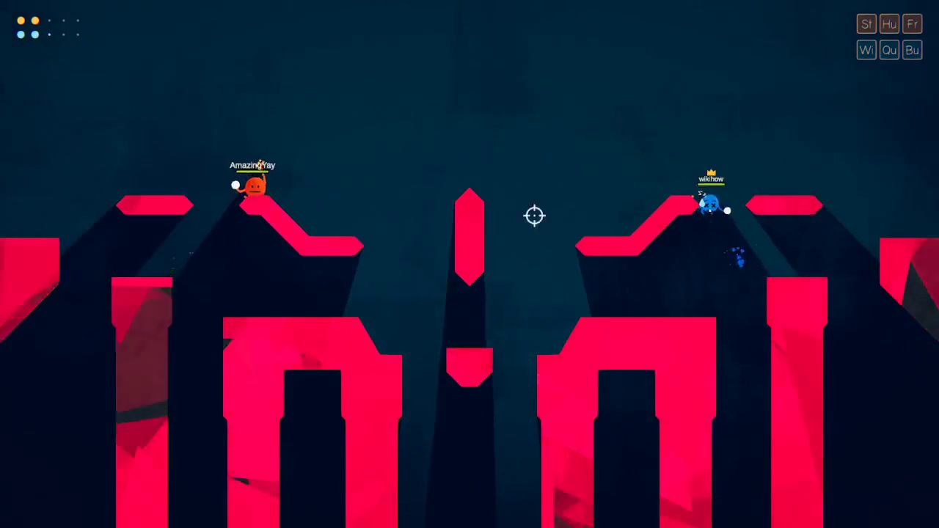
{"action": "left_click", "coordinate": [518, 206]}
{"action": "key", "text": "space"}
{"action": "key", "text": "space"}
{"action": "key", "text": "d"}
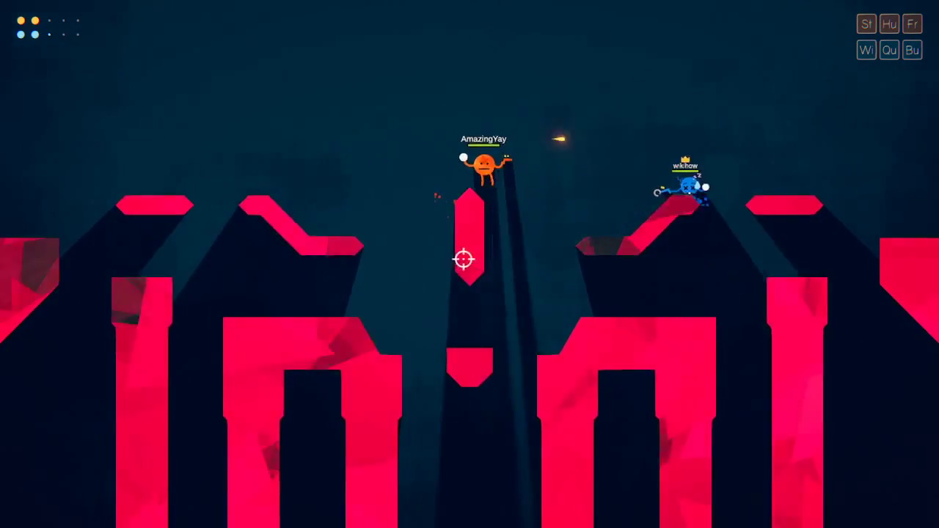
{"action": "key", "text": "d"}
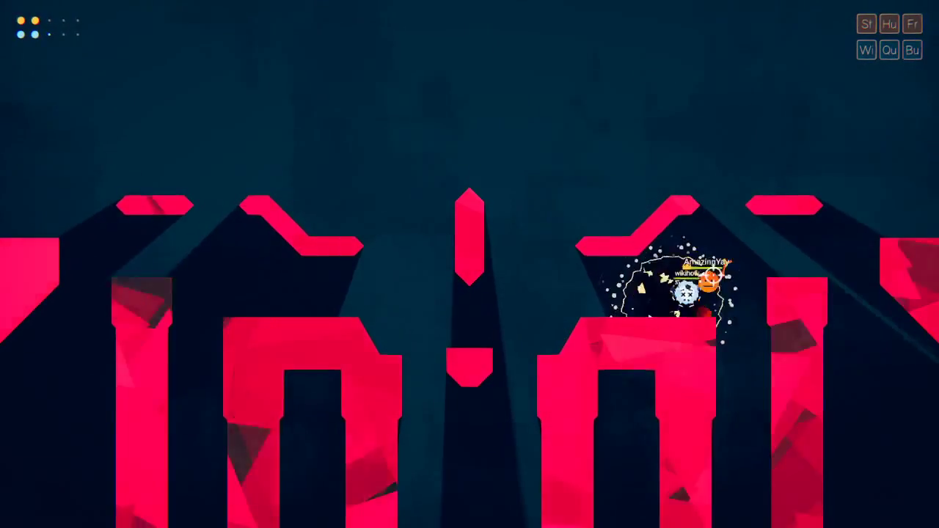
{"action": "key", "text": "space"}
{"action": "key", "text": "space"}
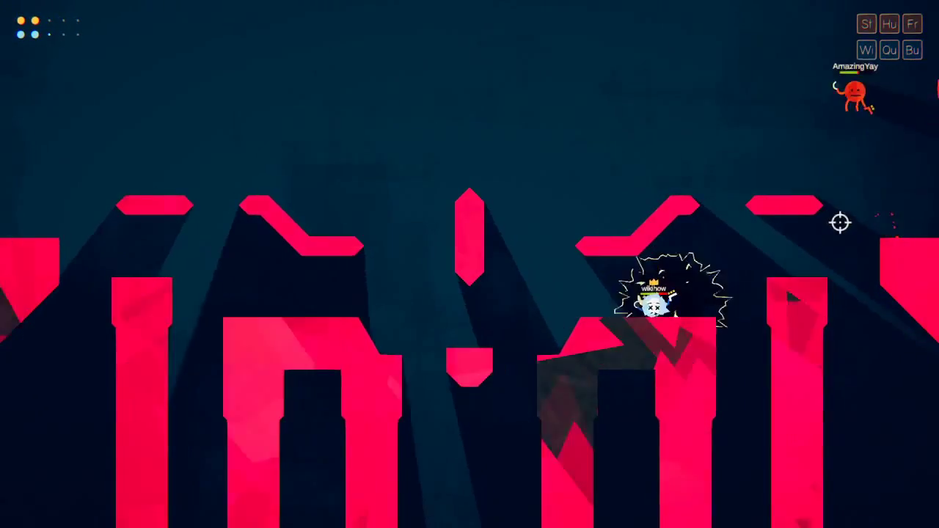
Jump to the upper platform, shoot the opponent, and move blue left
{"action": "key", "text": "a"}
{"action": "left_click", "coordinate": [765, 184]}
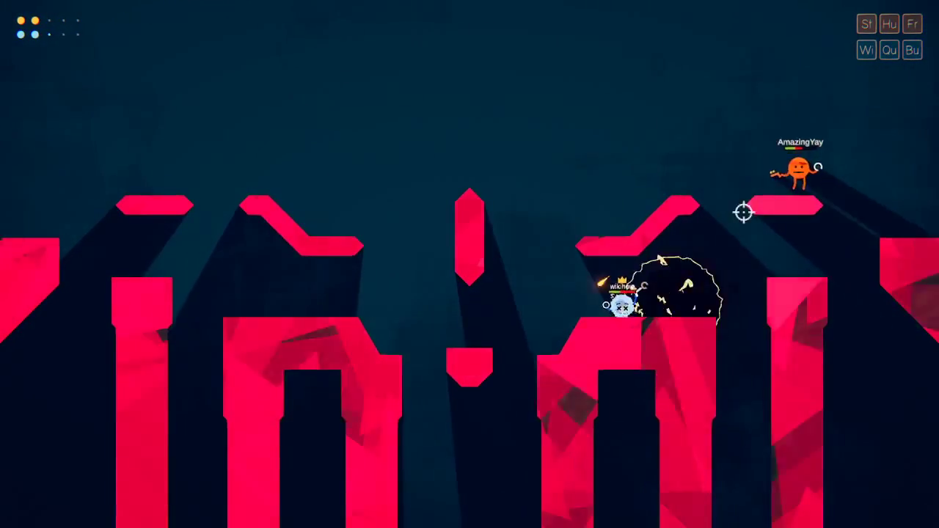
{"action": "key", "text": "a"}
{"action": "key", "text": "space"}
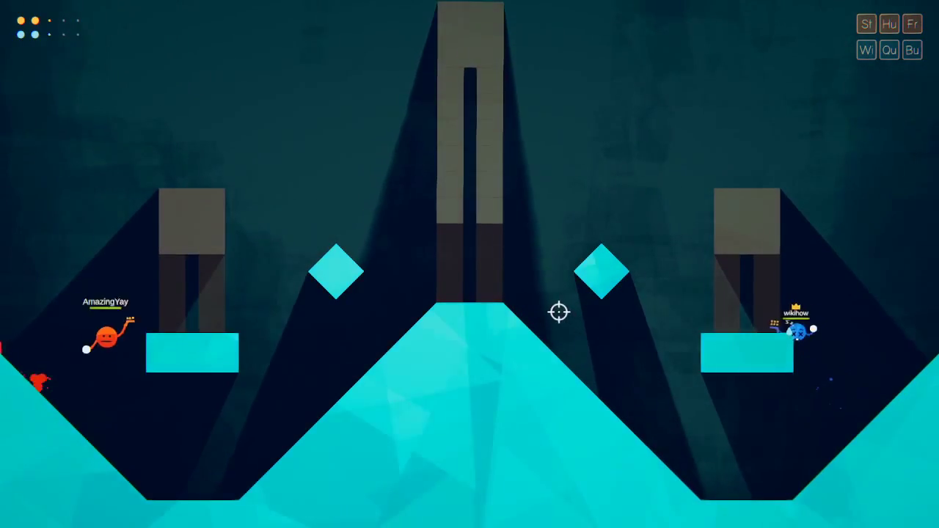
Climb the central slope, fire up-left, and jump blue off to the right
{"action": "key", "text": "a"}
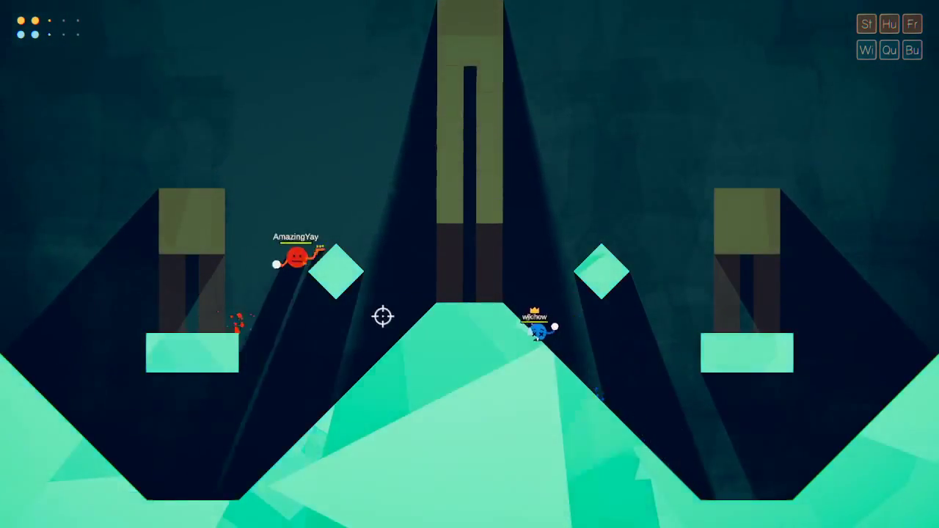
{"action": "left_click", "coordinate": [391, 247]}
{"action": "key", "text": "d"}
{"action": "key", "text": "a"}
{"action": "key", "text": "space"}
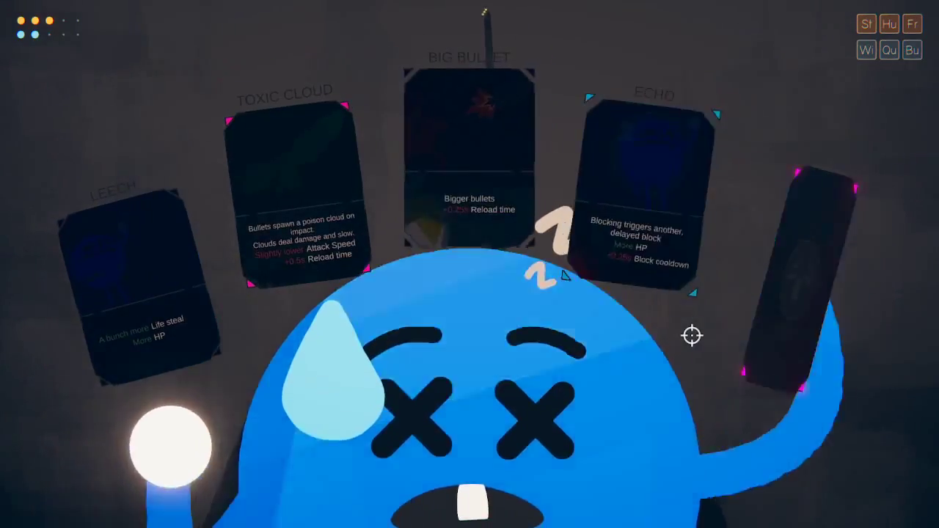
Browse the offered cards from Echo and select Toxic Cloud for blue
{"action": "key", "text": "d"}
{"action": "key", "text": "a"}
{"action": "key", "text": "a"}
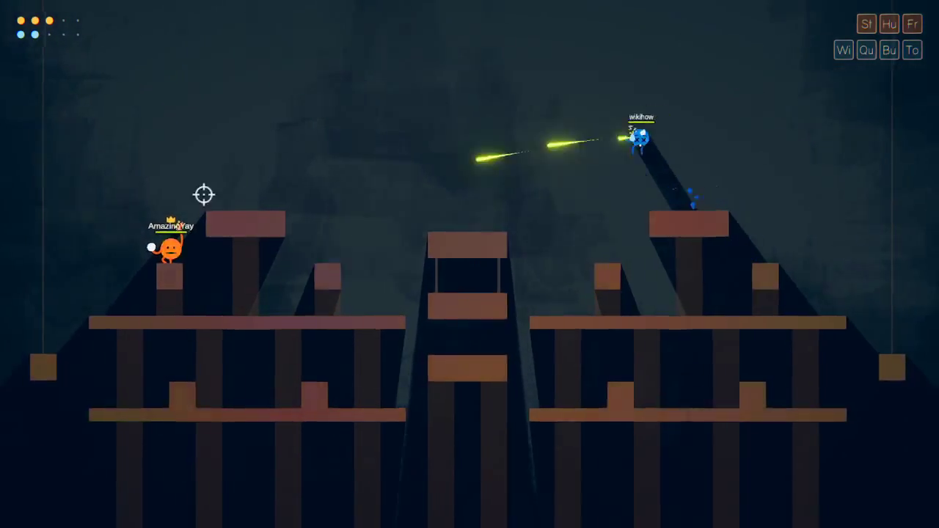
Shoot at blue, raise shields, and drop onto the right platform
{"action": "left_click", "coordinate": [251, 251]}
{"action": "right_click", "coordinate": [259, 251]}
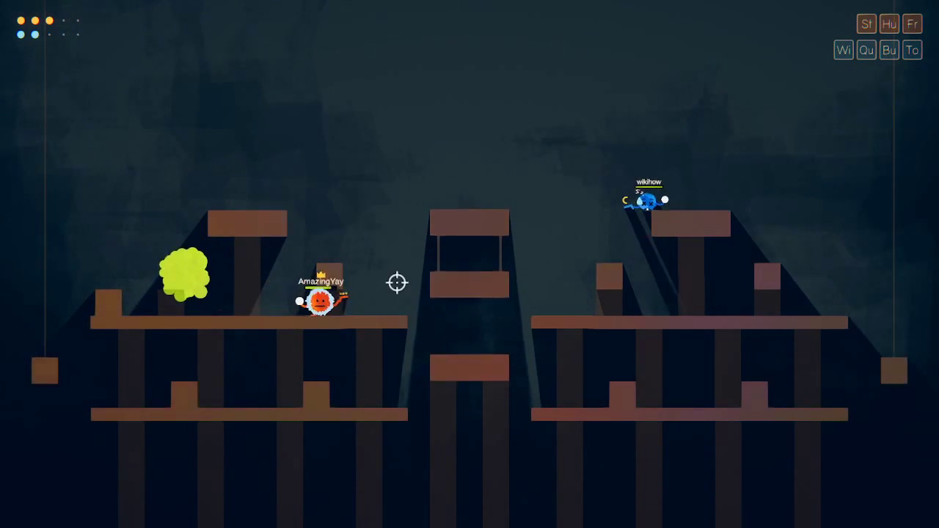
{"action": "key", "text": "d"}
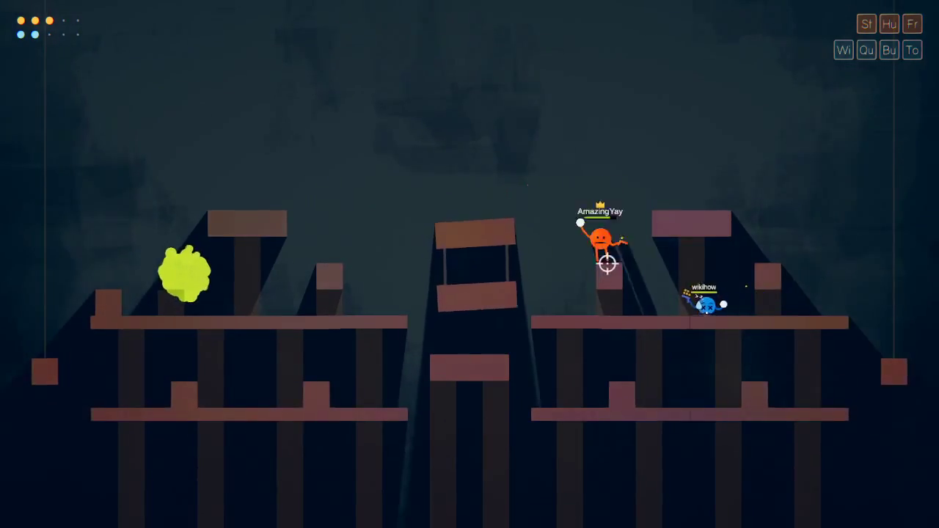
{"action": "right_click", "coordinate": [616, 301]}
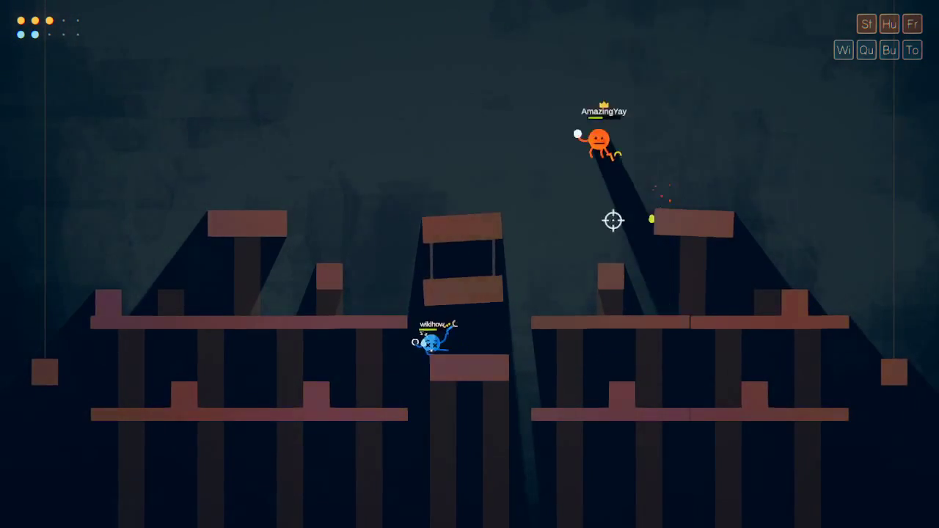
Jump to the upper-left block, cross the middle block to the edge, and shield
{"action": "key", "text": "a"}
{"action": "key", "text": "space"}
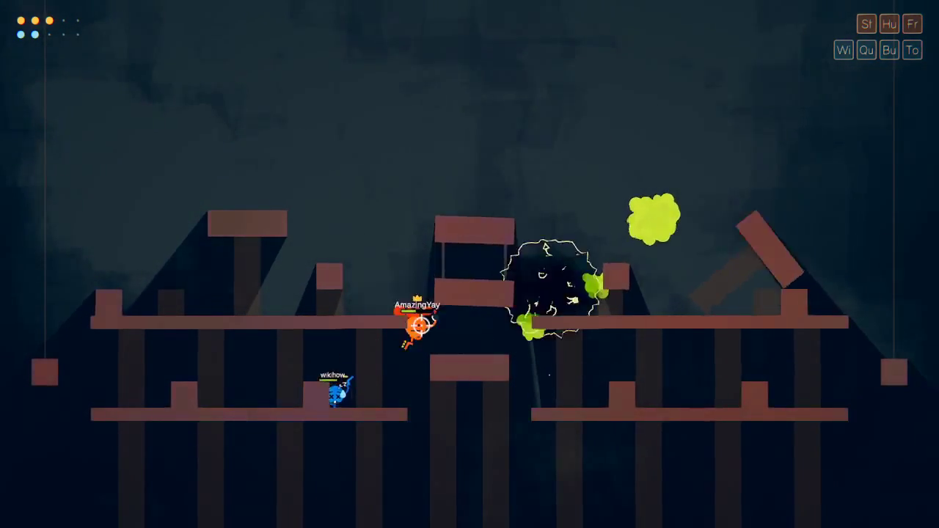
{"action": "key", "text": "d"}
{"action": "key", "text": "a"}
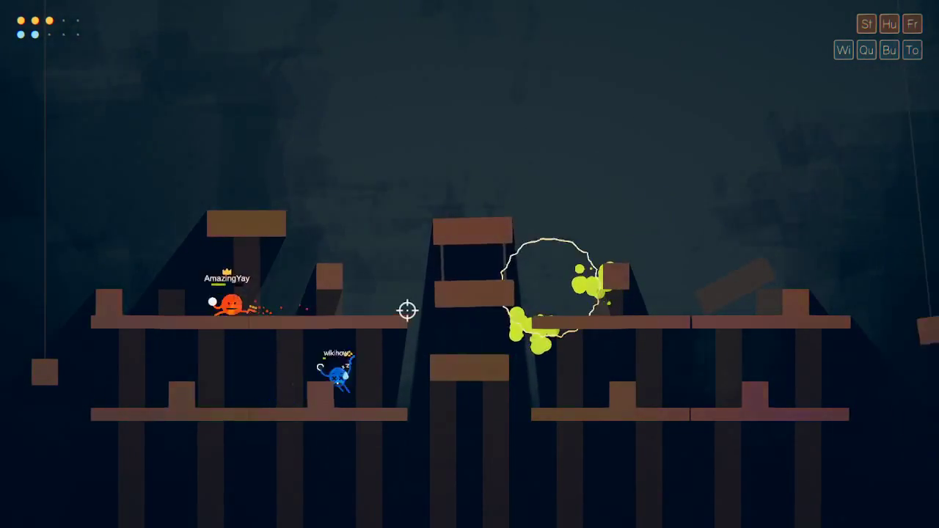
{"action": "key", "text": "d"}
{"action": "right_click", "coordinate": [341, 300]}
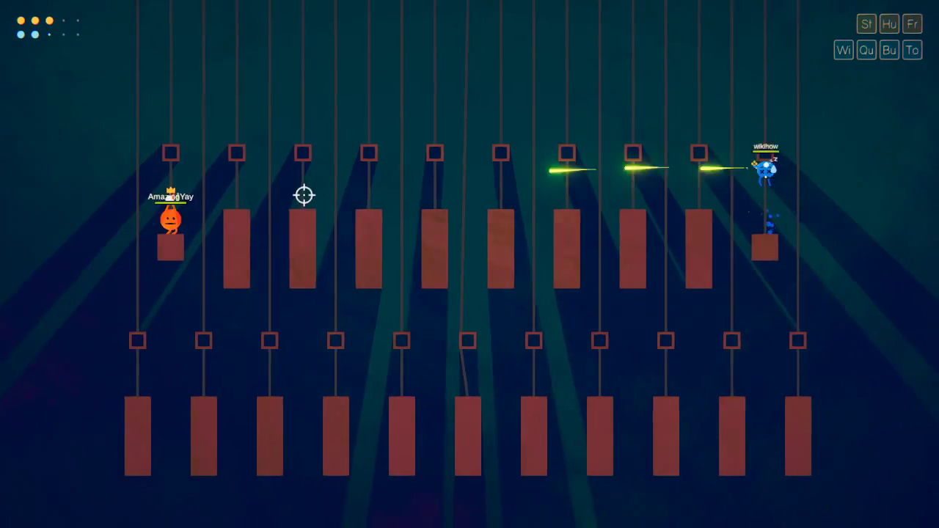
Climb the hanging red blocks to the upper blocks and fire an explosive shot
{"action": "key", "text": "d"}
{"action": "key", "text": "space"}
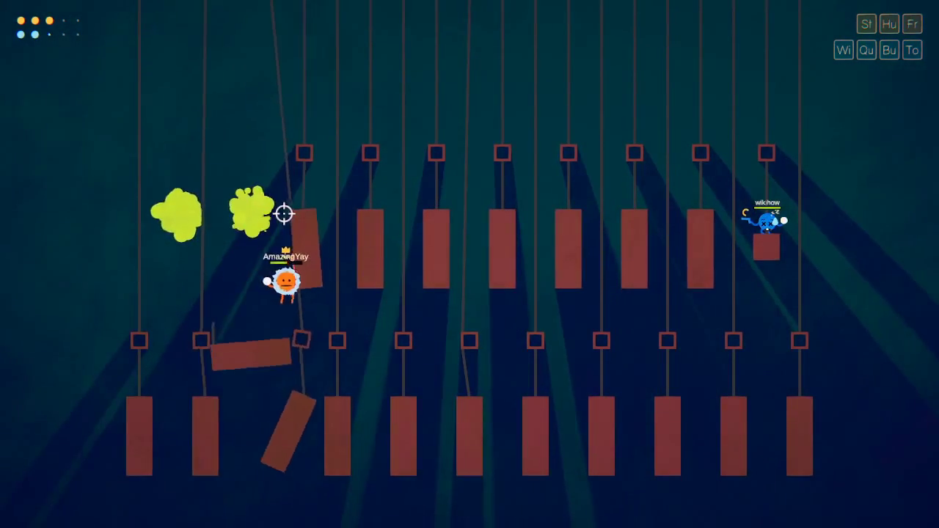
{"action": "key", "text": "space"}
{"action": "left_click", "coordinate": [352, 194]}
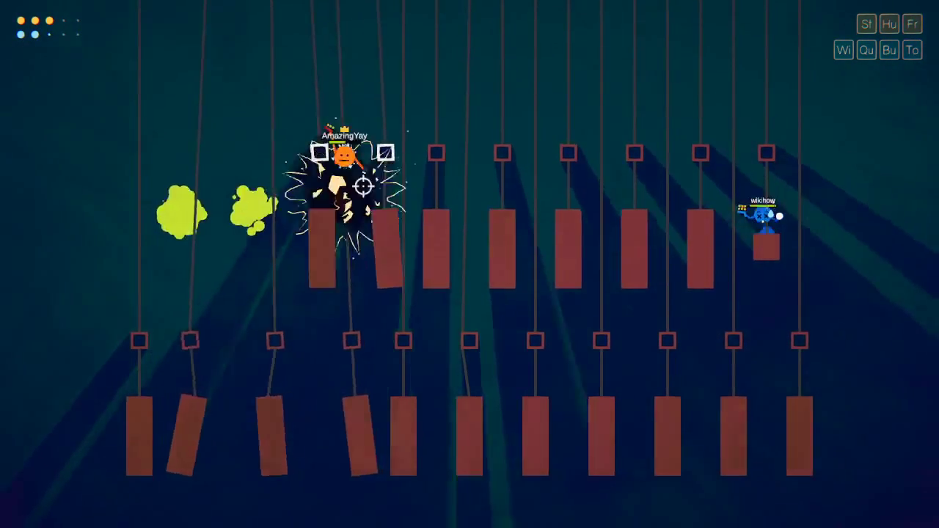
Leap right from the upper blocks toward the blue player and shoot him dead
{"action": "key", "text": "space"}
{"action": "key", "text": "d"}
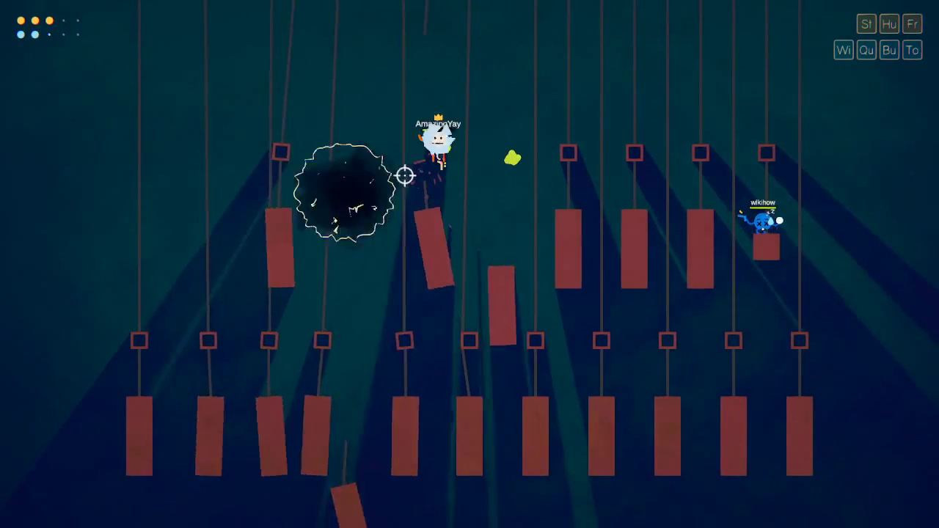
{"action": "key", "text": "d"}
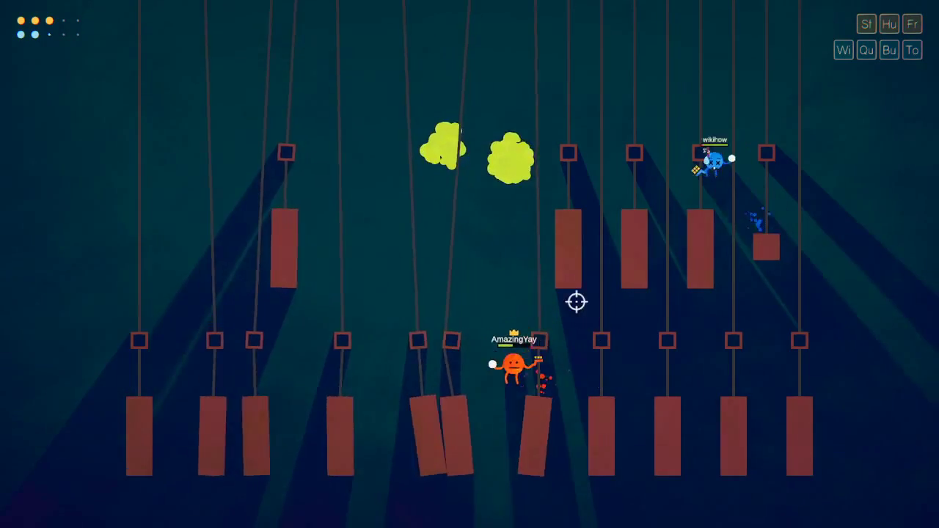
{"action": "key", "text": "space"}
{"action": "key", "text": "d"}
{"action": "left_click", "coordinate": [606, 150]}
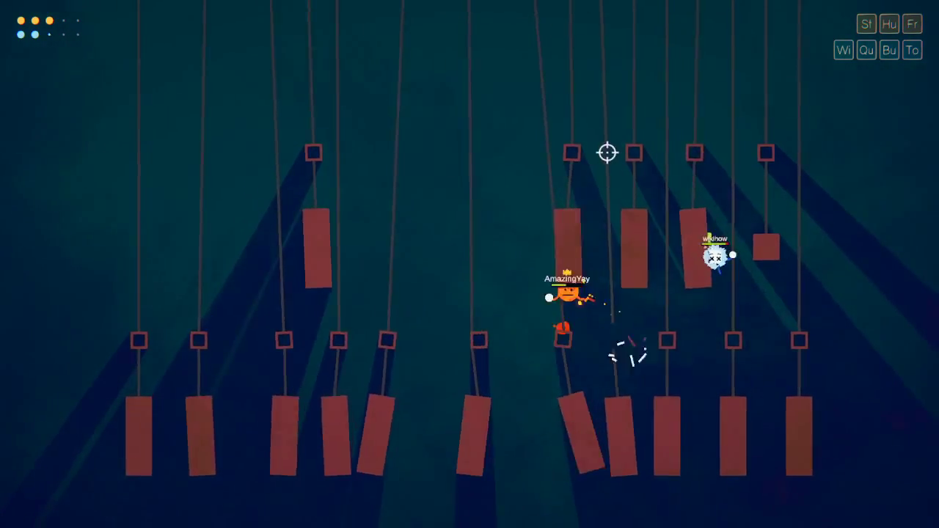
{"action": "key", "text": "d"}
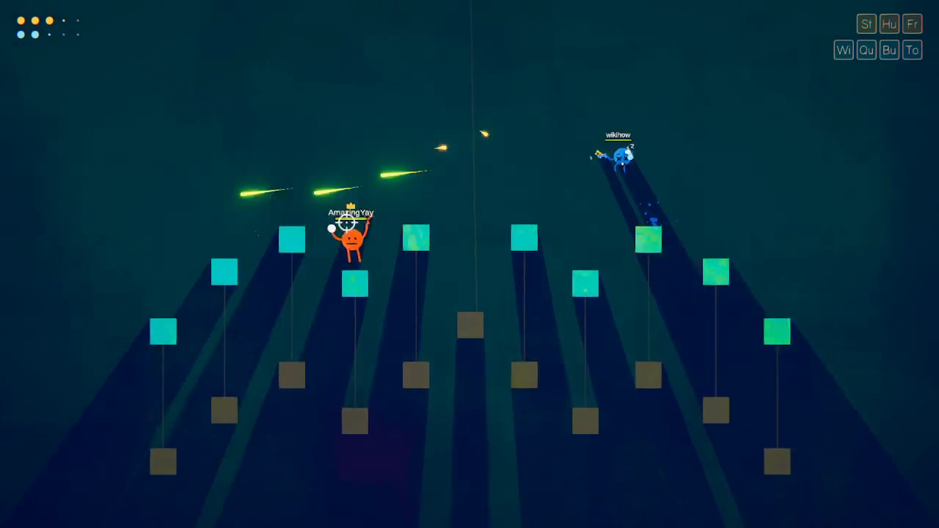
Cross the pink-map blocks to the right while firing at the blue player
{"action": "key", "text": "space"}
{"action": "left_click", "coordinate": [421, 182]}
{"action": "key", "text": "d"}
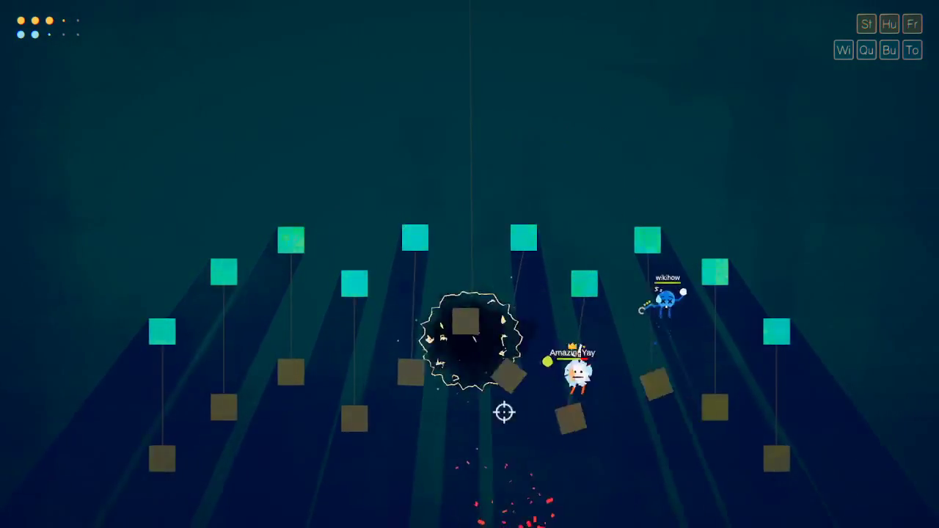
{"action": "key", "text": "d"}
{"action": "left_click", "coordinate": [624, 374]}
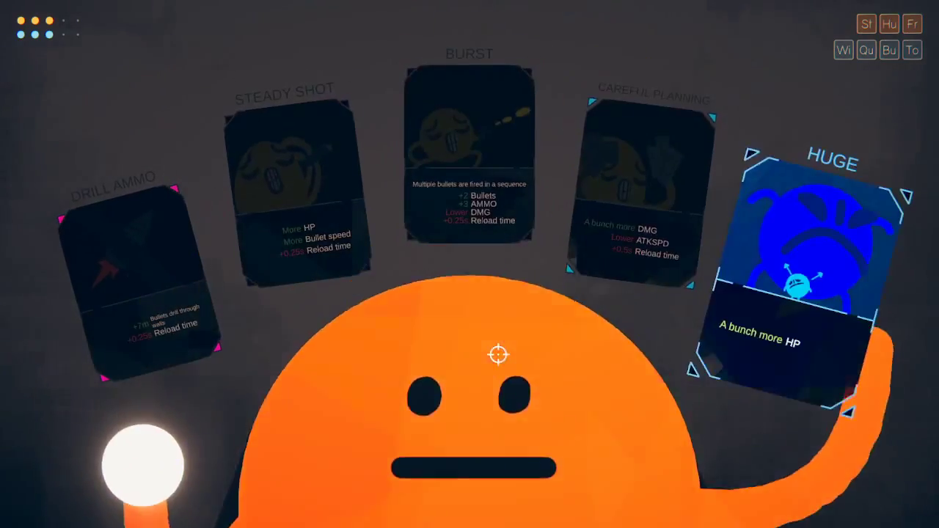
Take the HUGE card, then run past the centre block to finish off the blue player
{"action": "key", "text": "space"}
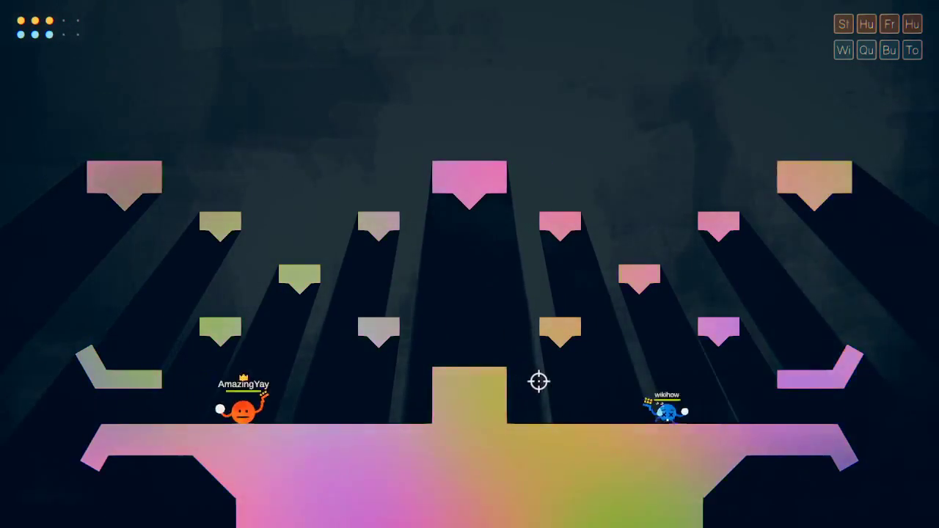
{"action": "left_click", "coordinate": [538, 380]}
{"action": "key", "text": "d"}
{"action": "key", "text": "space"}
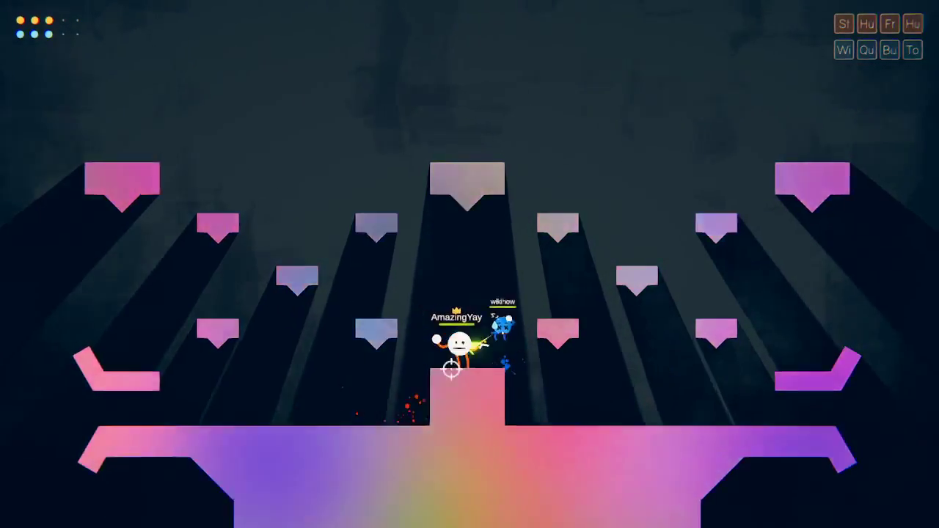
{"action": "key", "text": "d"}
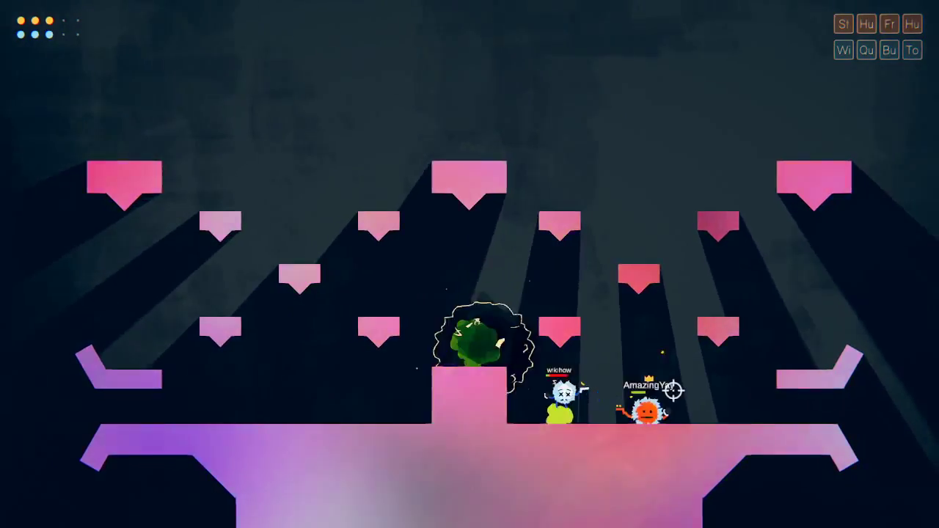
{"action": "key", "text": "d"}
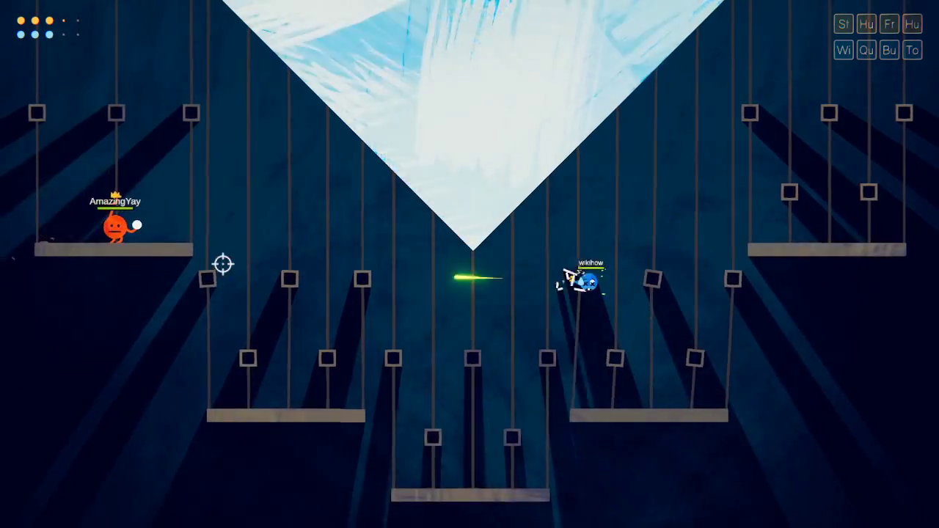
Fire at blue, then drop across the left swinging platforms to the lower middle one
{"action": "left_click", "coordinate": [288, 234]}
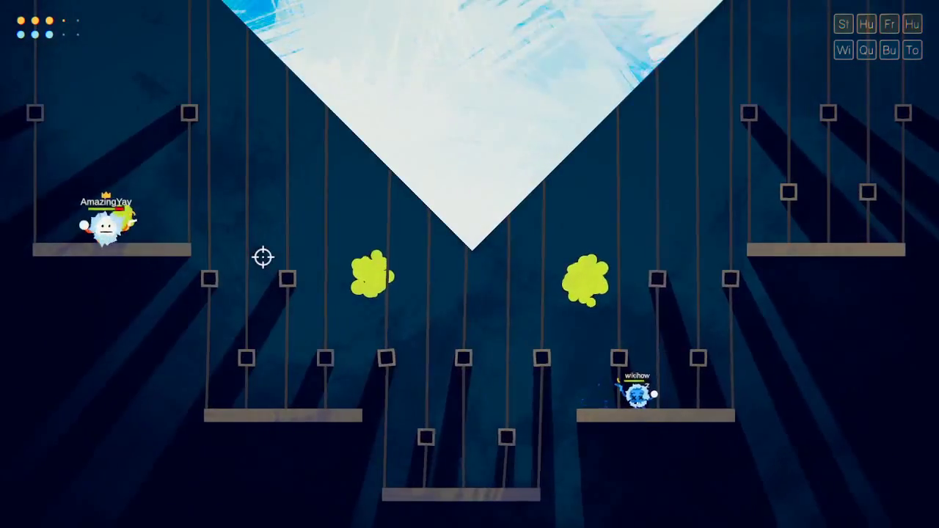
{"action": "key", "text": "d"}
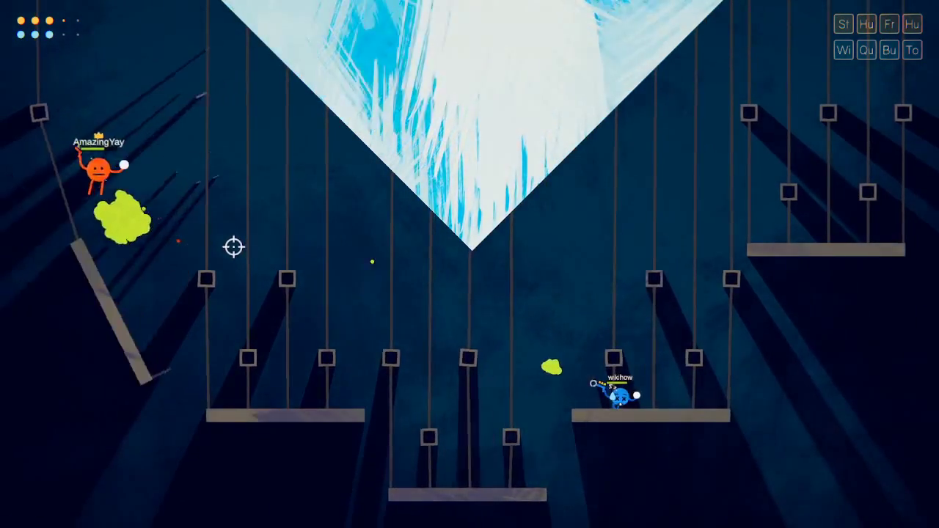
{"action": "key", "text": "d"}
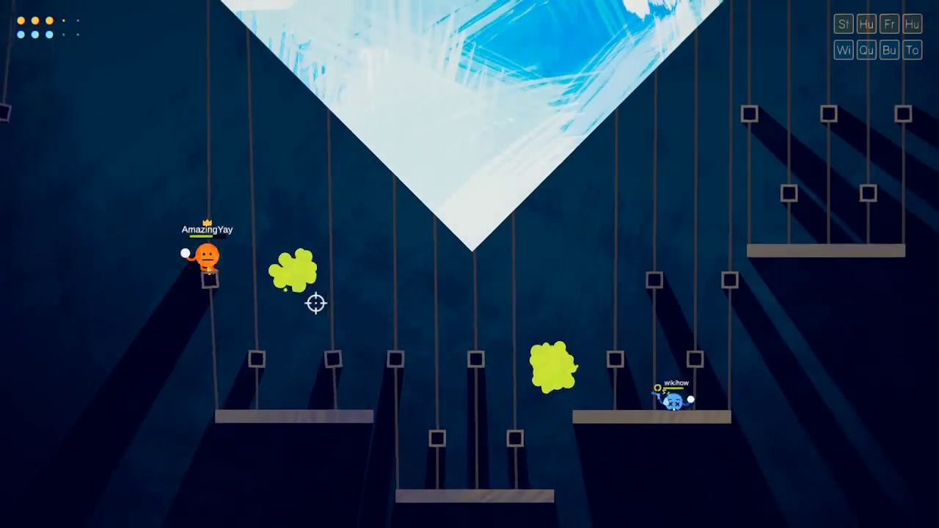
{"action": "key", "text": "d"}
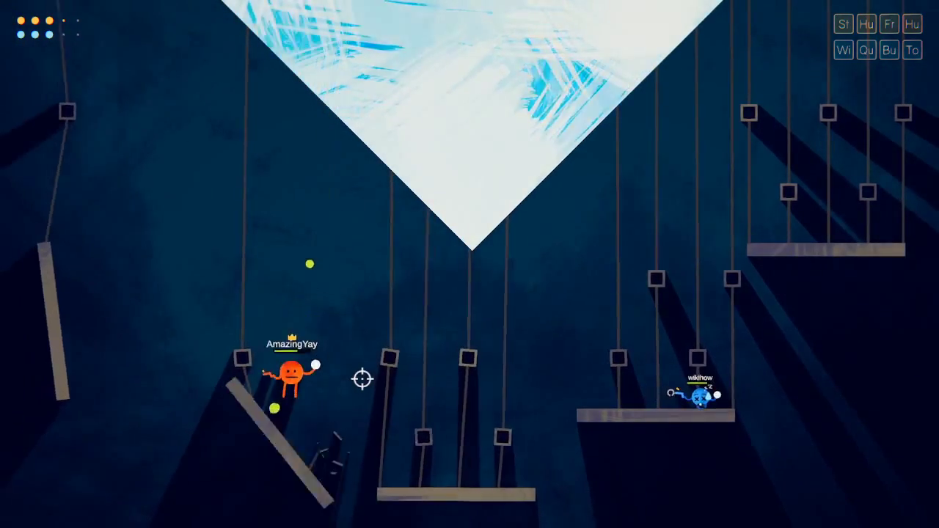
{"action": "key", "text": "d"}
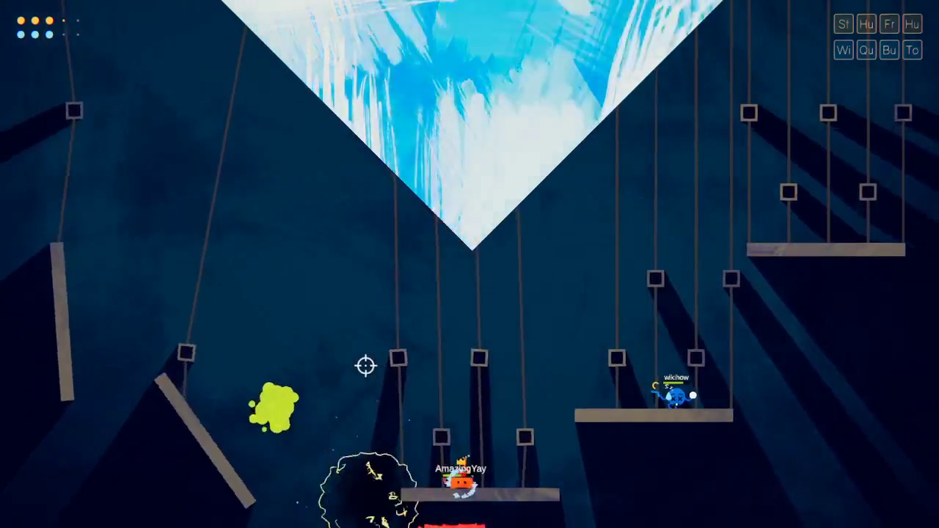
{"action": "key", "text": "d"}
{"action": "key", "text": "w"}
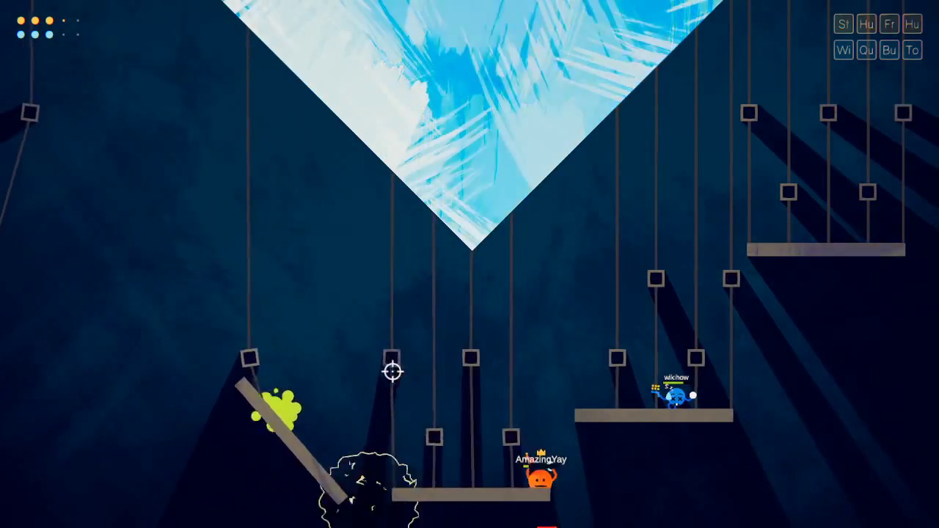
{"action": "key", "text": "a"}
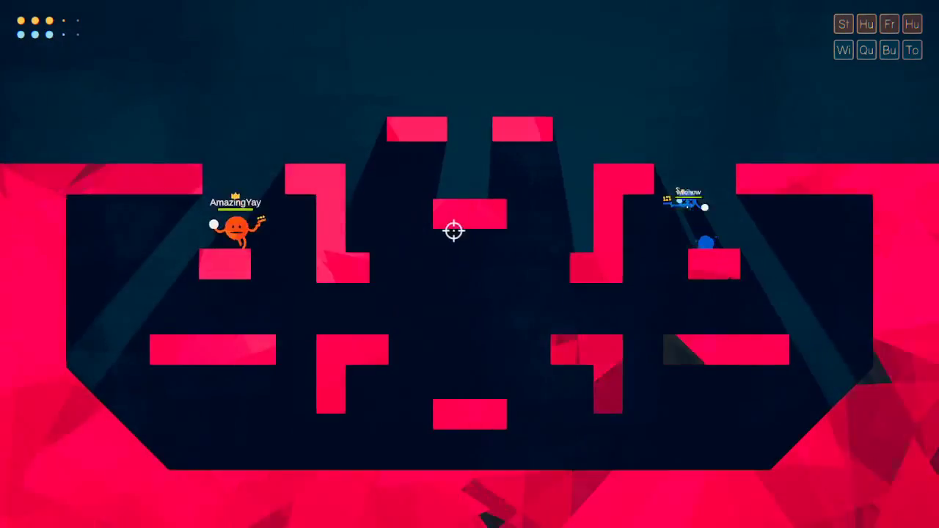
Fire at blue from the upper-left red platform, drop to the floor, and raise a shield
{"action": "key", "text": "space"}
{"action": "key", "text": "d"}
{"action": "left_click", "coordinate": [357, 159]}
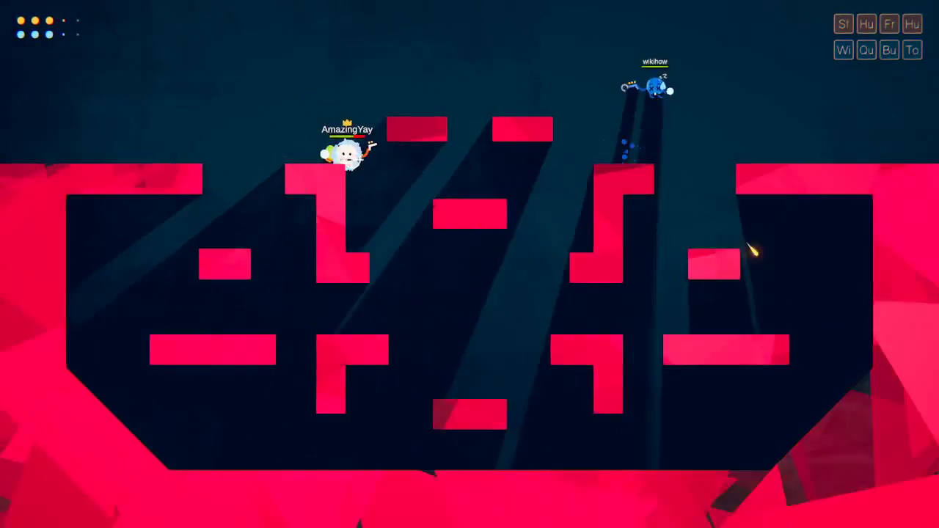
{"action": "left_click", "coordinate": [356, 159]}
{"action": "key", "text": "d"}
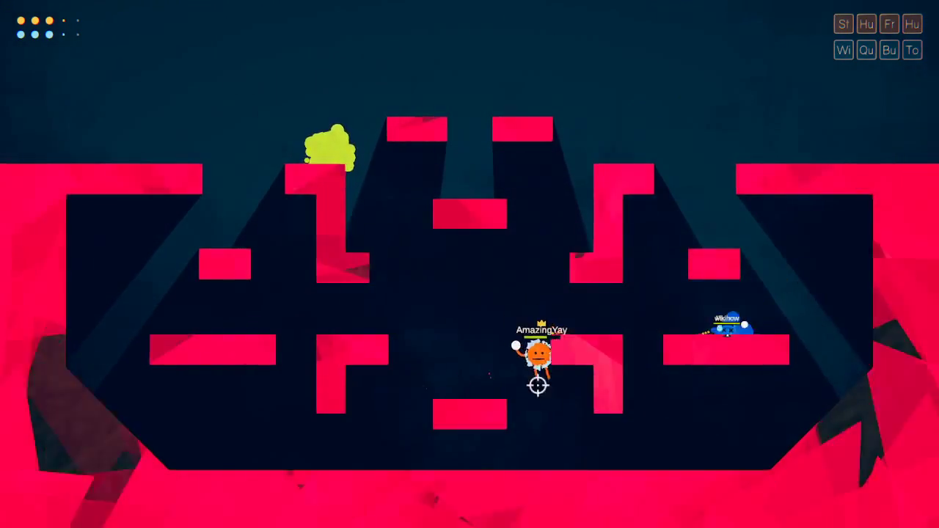
{"action": "key", "text": "d"}
{"action": "right_click", "coordinate": [623, 411]}
{"action": "key", "text": "space"}
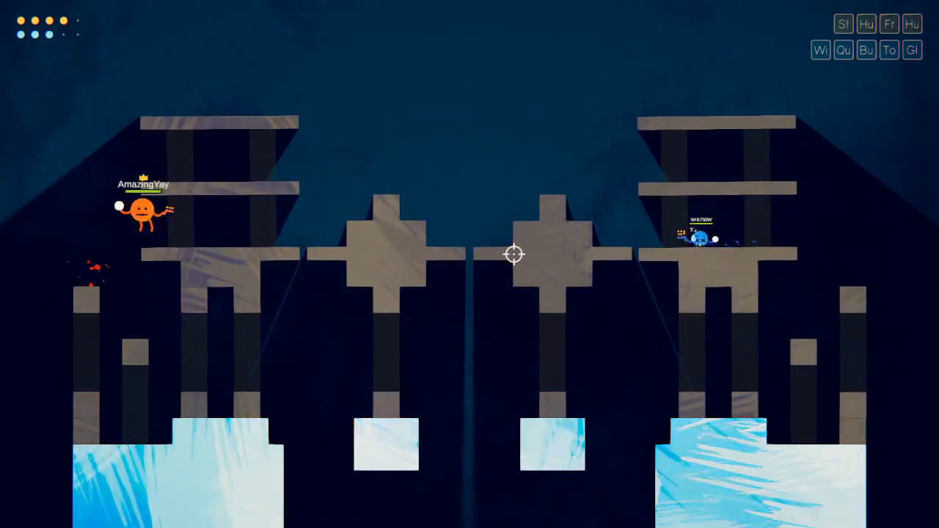
Reach the right-side tower, shield against the blast, and shoot at blue
{"action": "key", "text": "d"}
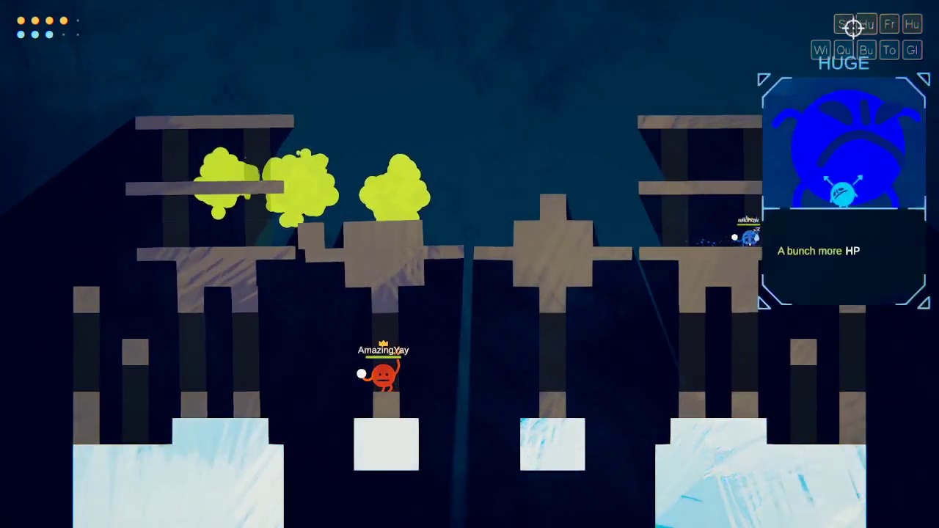
{"action": "key", "text": "d"}
{"action": "key", "text": "d"}
{"action": "key", "text": "space"}
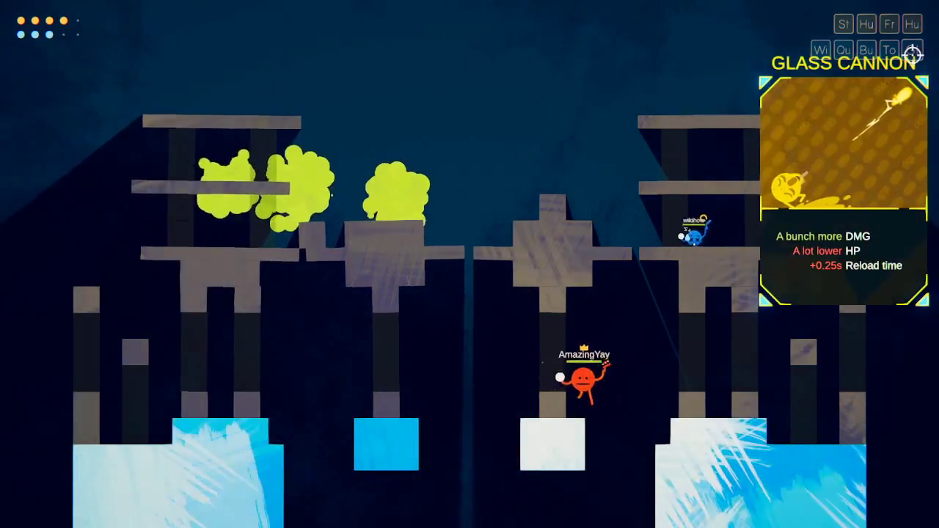
{"action": "key", "text": "space"}
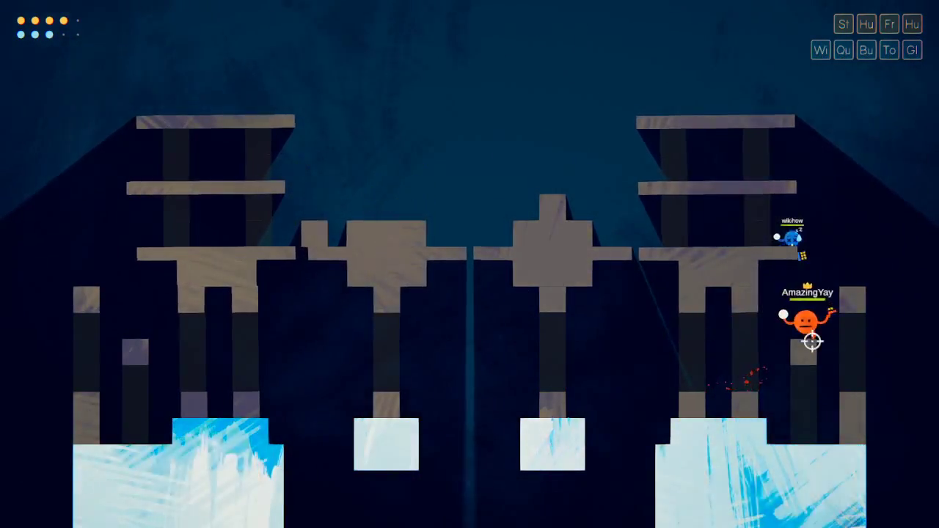
{"action": "right_click", "coordinate": [812, 341]}
{"action": "key", "text": "a"}
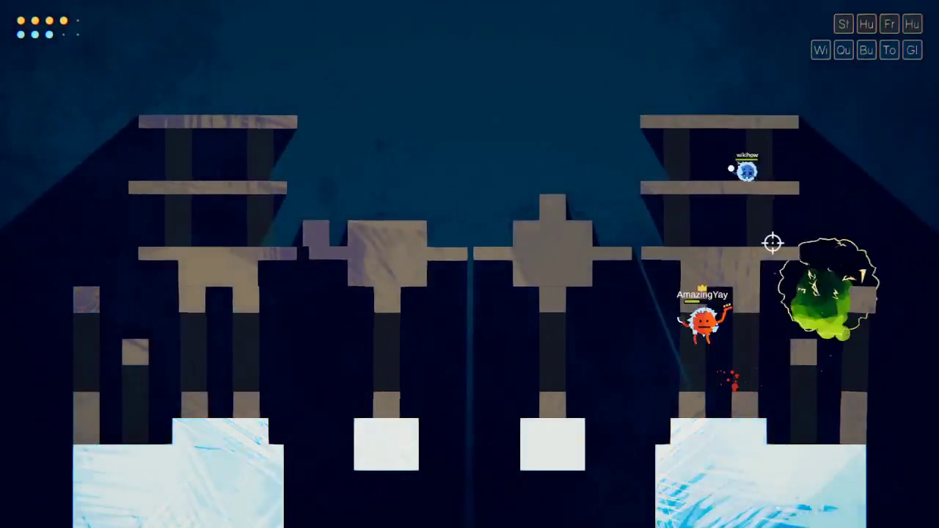
{"action": "left_click", "coordinate": [660, 296]}
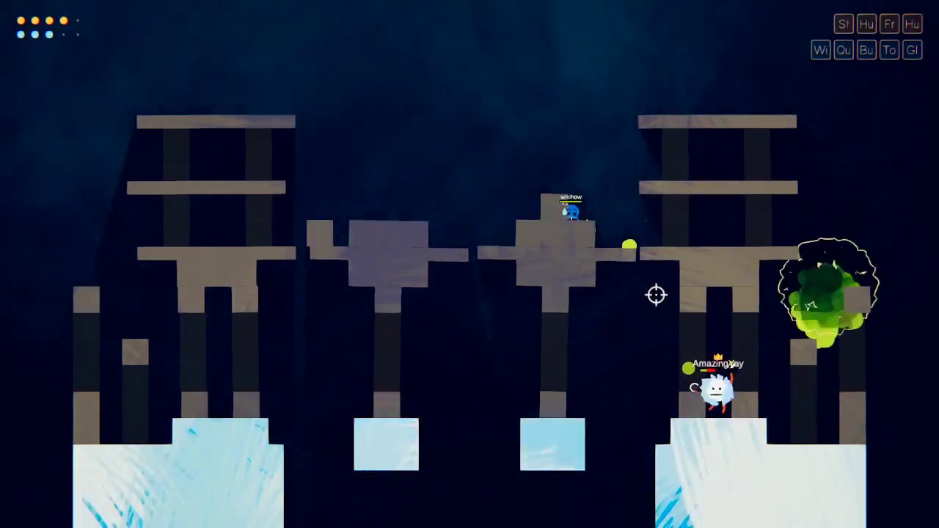
{"action": "right_click", "coordinate": [634, 271]}
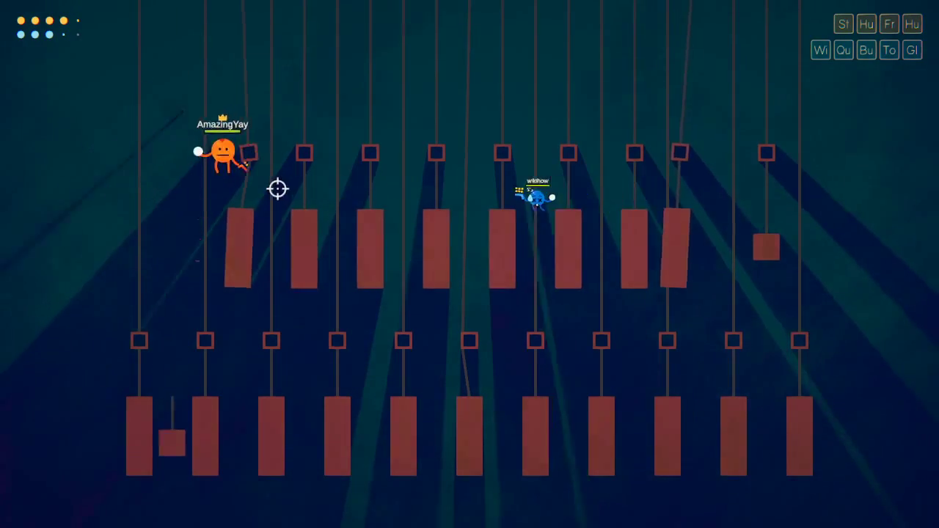
Fire green bullets at blue, jump onto the upper red blocks, and land the winning shot
{"action": "left_click", "coordinate": [326, 172]}
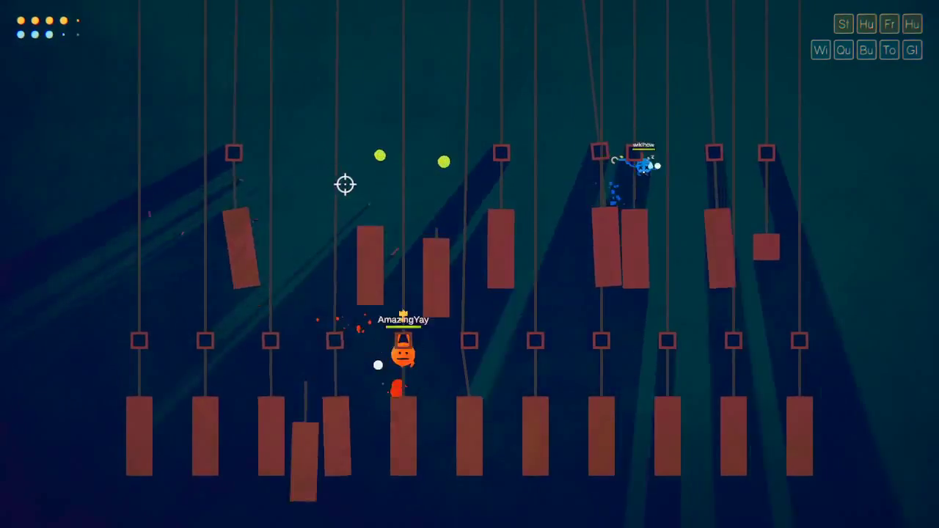
{"action": "key", "text": "d"}
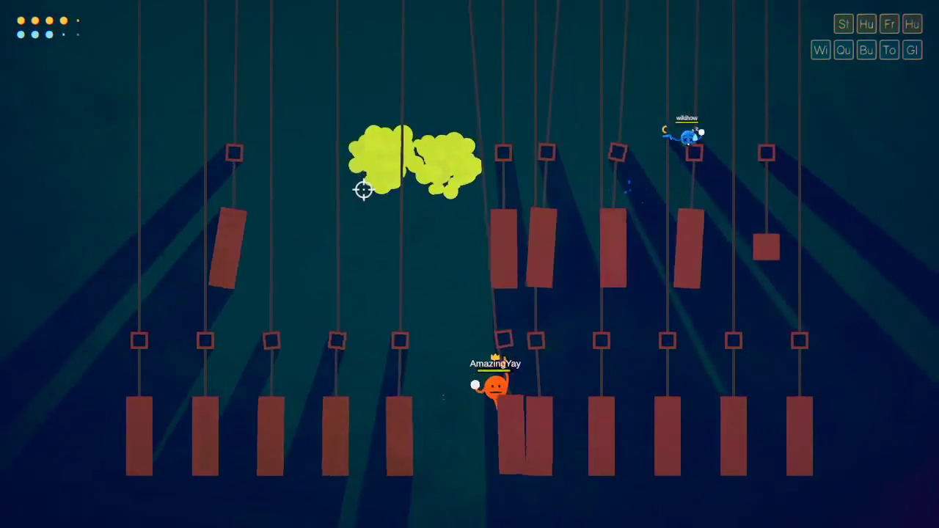
{"action": "key", "text": "space"}
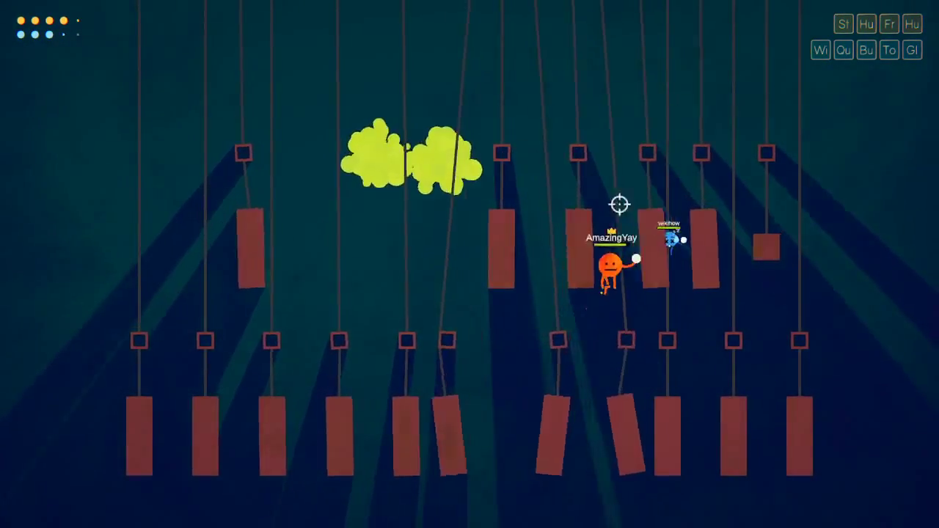
{"action": "left_click", "coordinate": [641, 246]}
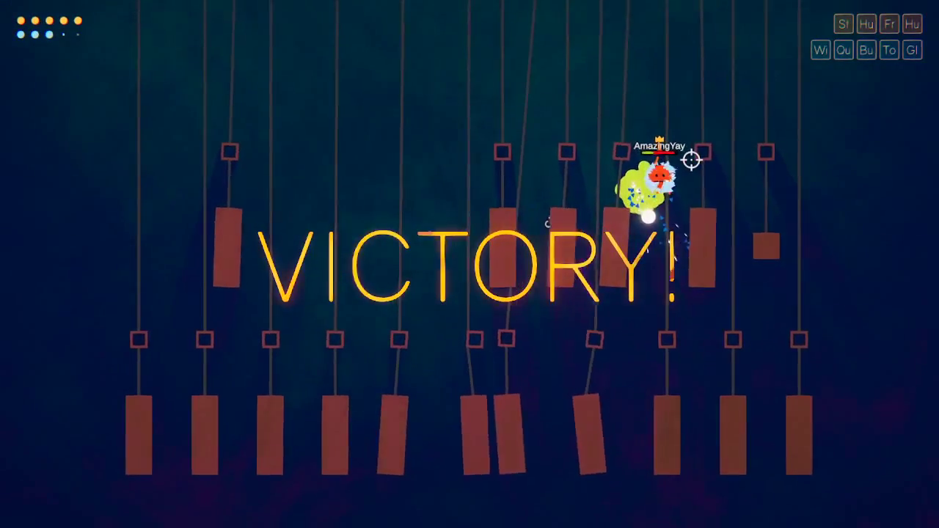